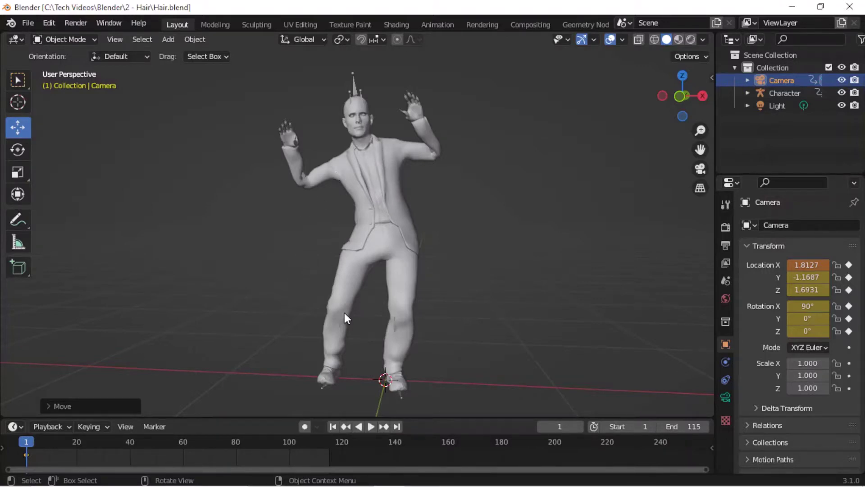
Select the Body mesh and enter Edit Mode with face selection
left_click(362, 132)
left_click(80, 39)
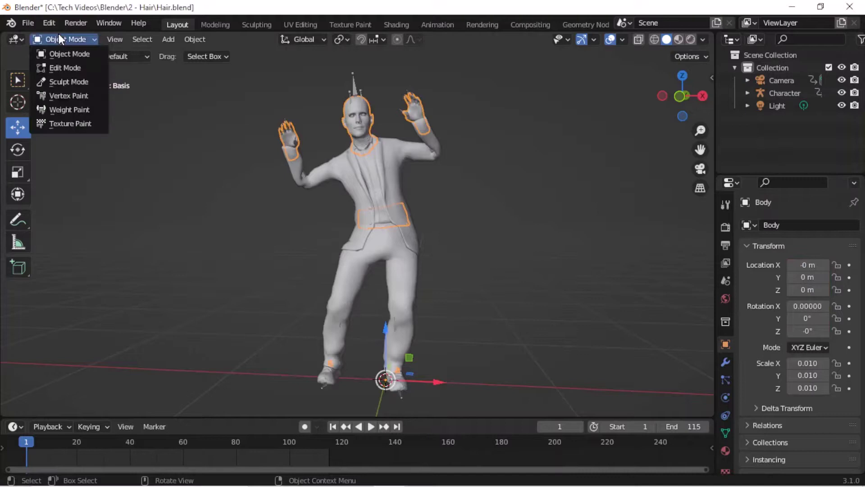
left_click(58, 68)
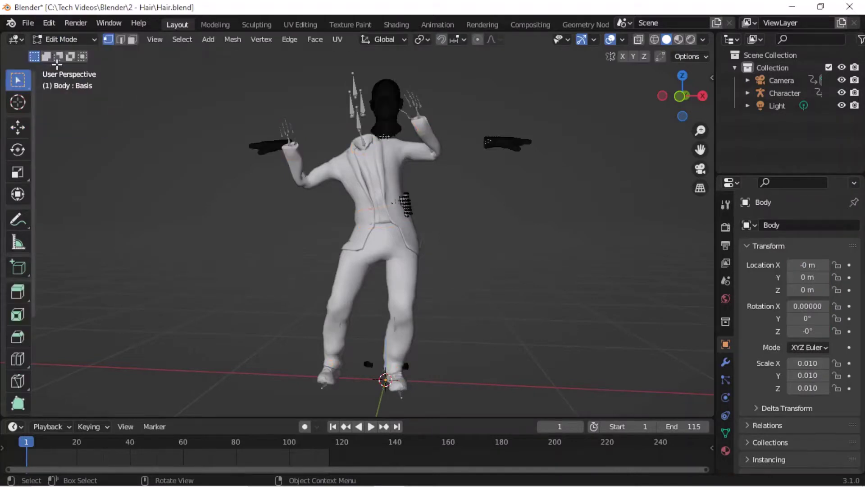
left_click(131, 39)
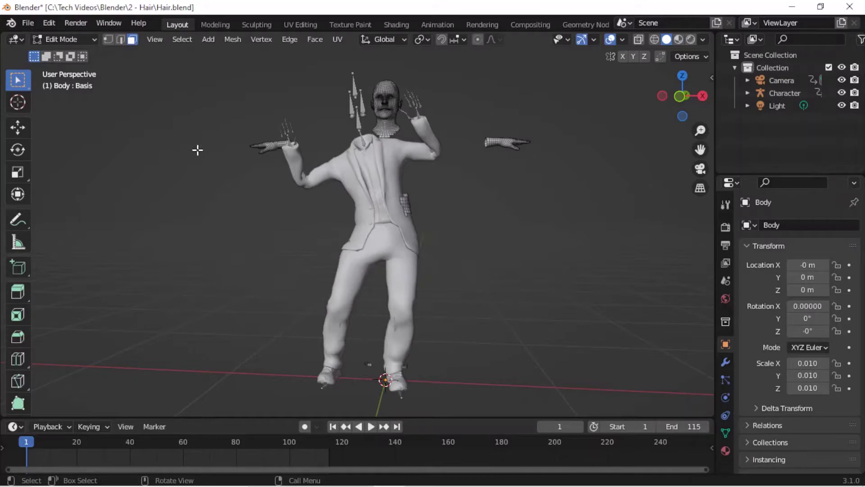
Circle-select the faces covering the top of the head
key("c")
scroll(297, 164, "up", 1)
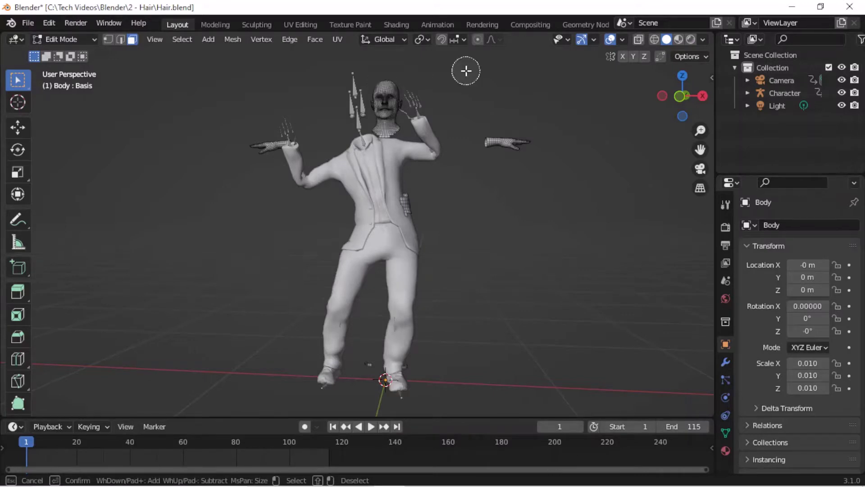
key("Escape")
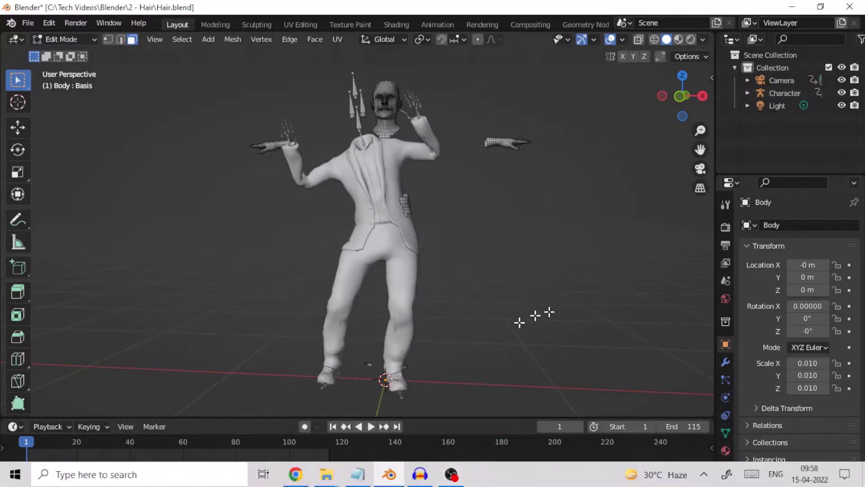
left_click_drag(700, 149, 700, 238)
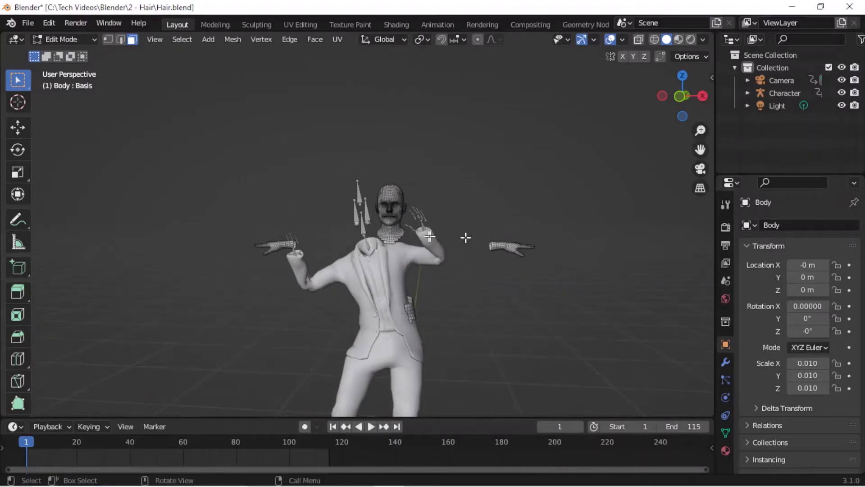
scroll(465, 238, "up", 7)
middle_click_drag(317, 174, 307, 283)
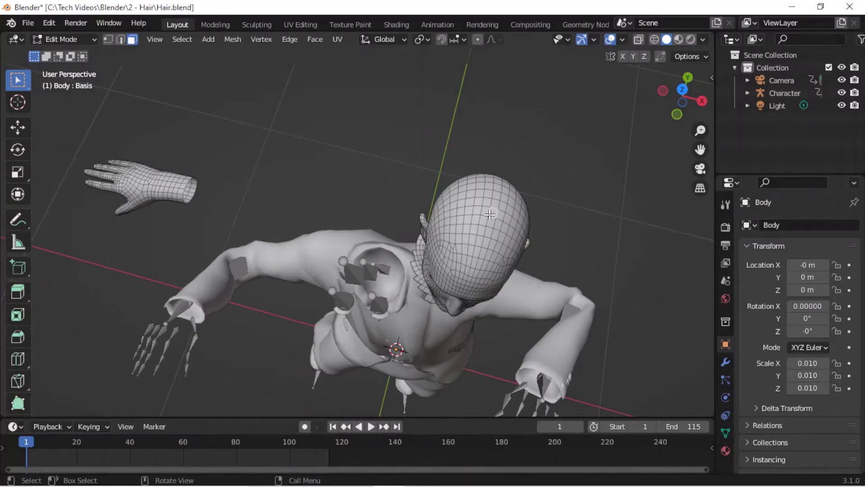
key("c")
mouse_move(480, 212)
left_mouse_down()
mouse_move(451, 194)
mouse_move(478, 183)
mouse_move(508, 198)
mouse_move(518, 230)
mouse_move(462, 239)
mouse_move(428, 224)
left_mouse_up()
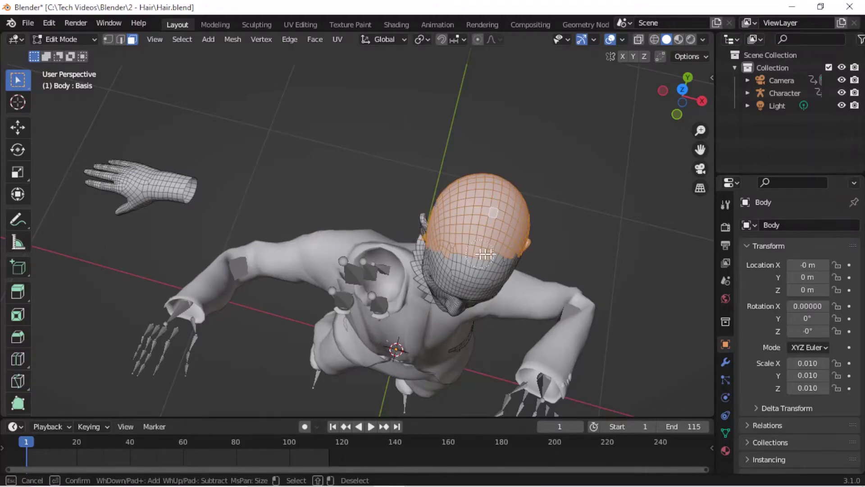
key("Escape")
Add the faces on the side of the head to the selection
middle_click_drag(568, 220, 441, 141)
key("c")
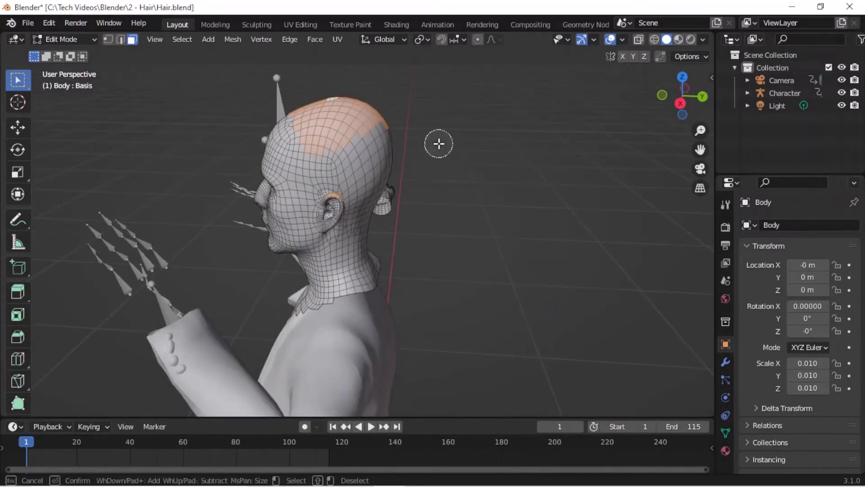
mouse_move(383, 149)
left_mouse_down()
mouse_move(351, 143)
mouse_move(380, 135)
mouse_move(380, 153)
mouse_move(358, 171)
mouse_move(347, 164)
left_mouse_up()
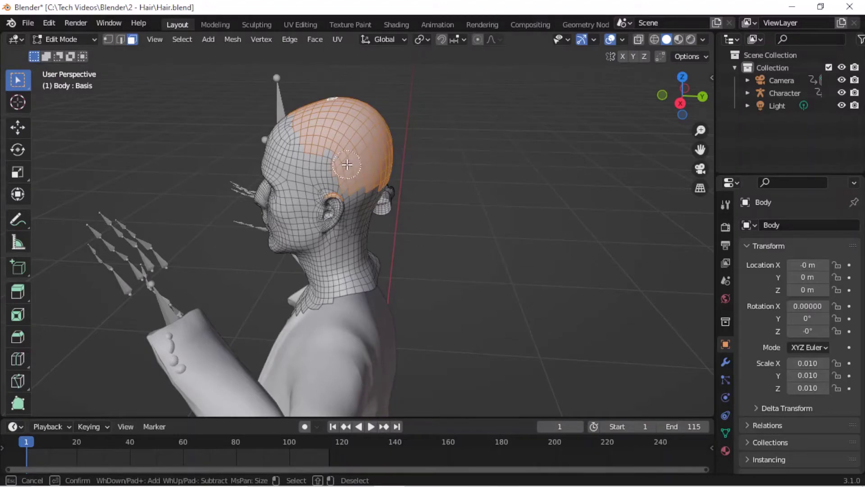
Switch to Rendered shading and separate the selected faces into a new object
key("Escape")
scroll(361, 232, "down", 3)
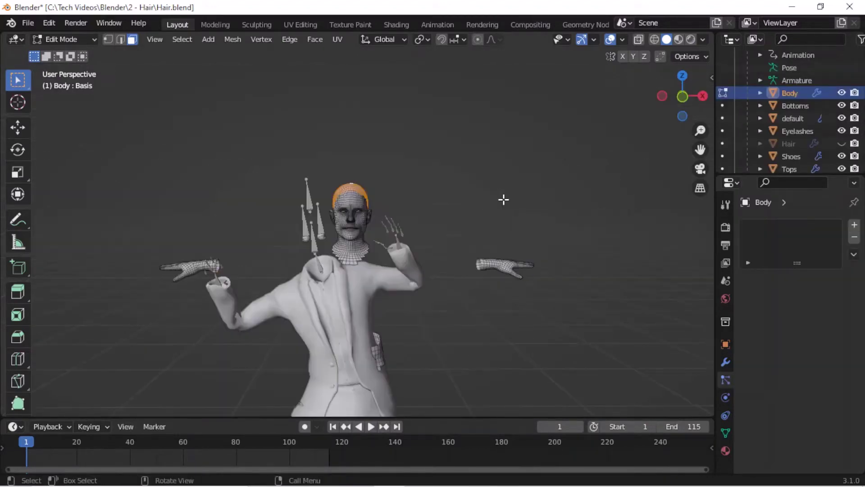
middle_click_drag(508, 199, 647, 193)
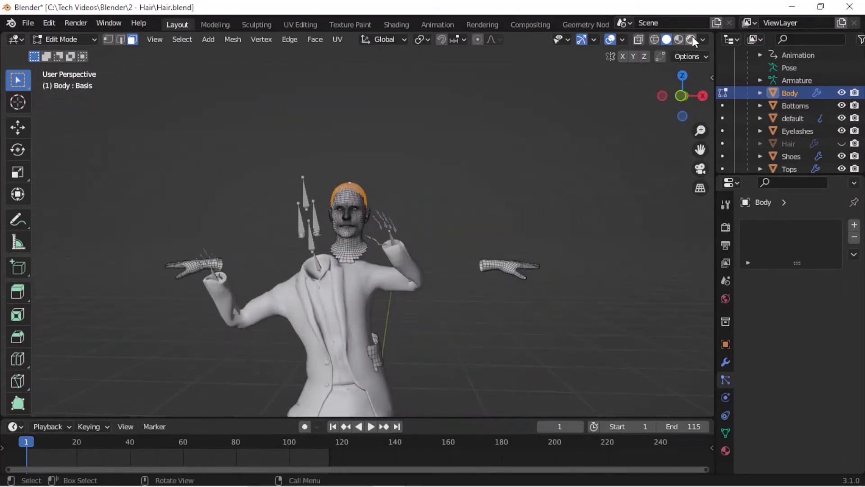
key("z")
right_click(353, 186)
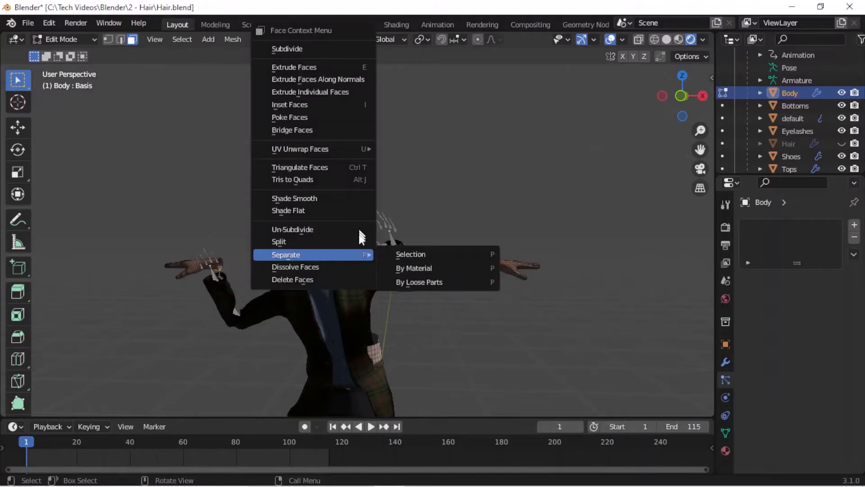
left_click(412, 255)
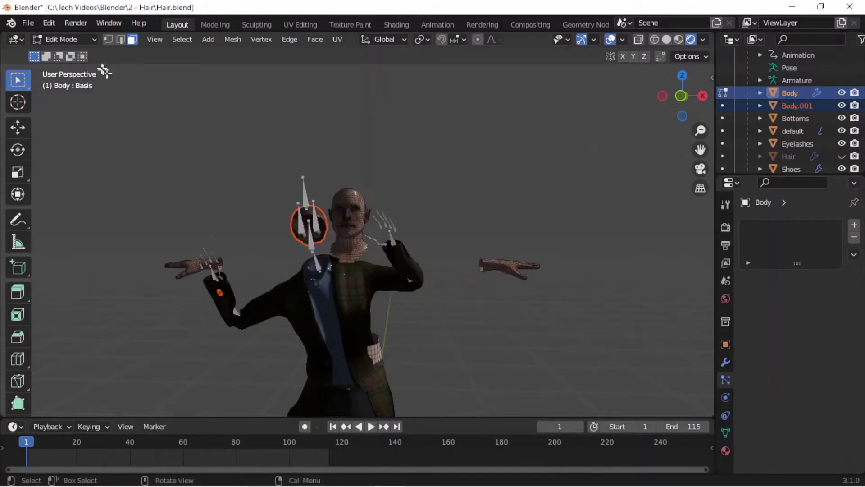
Return to Object Mode, select Body.001 and rename it 'Scalp'
left_click(60, 40)
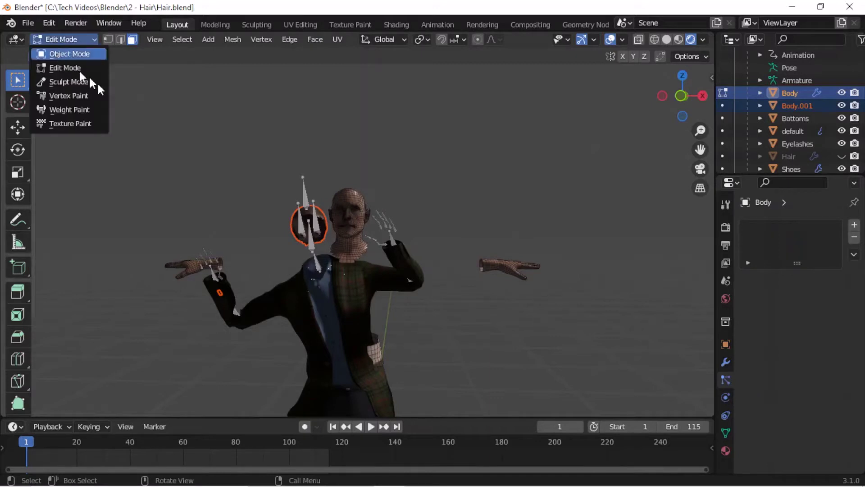
key("Return")
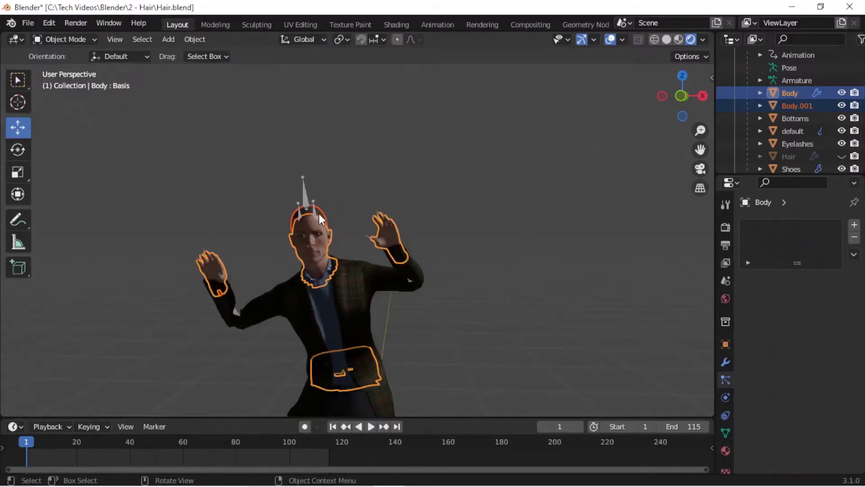
left_click(319, 214)
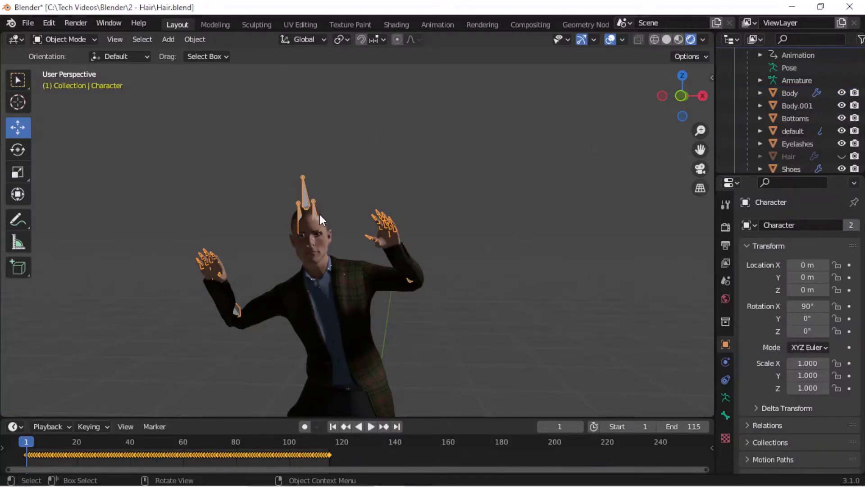
left_click(320, 215)
left_click(320, 211)
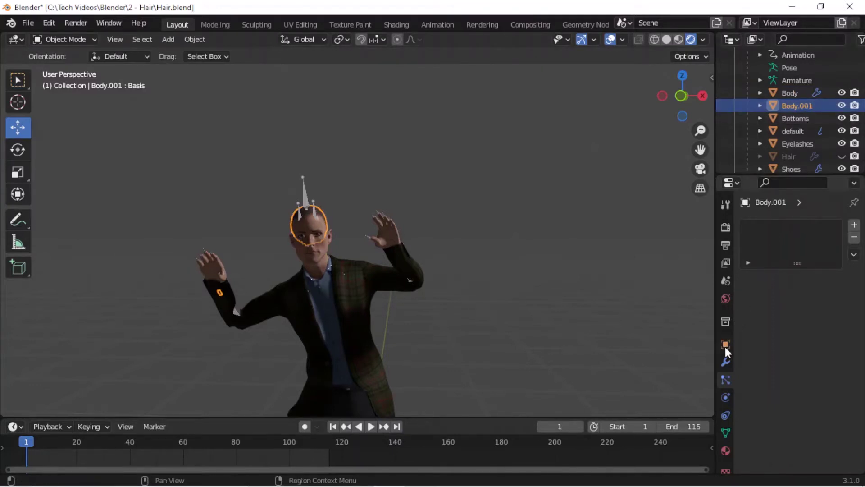
double_click(796, 106)
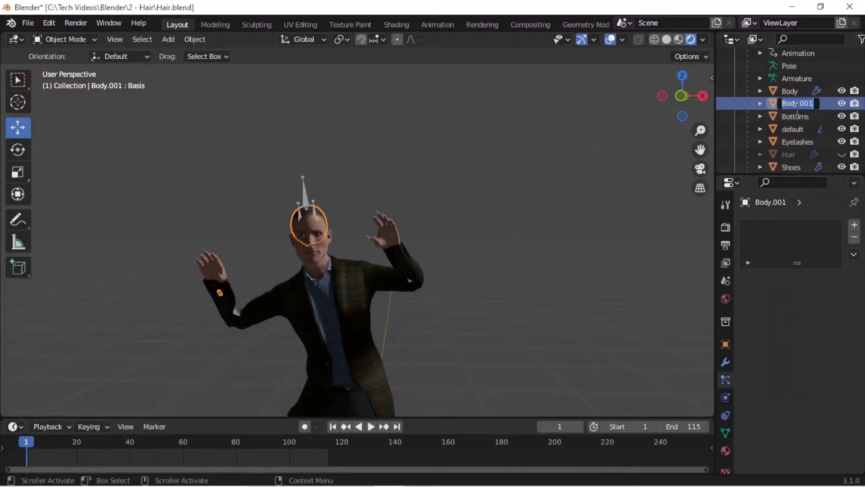
type("Scal")
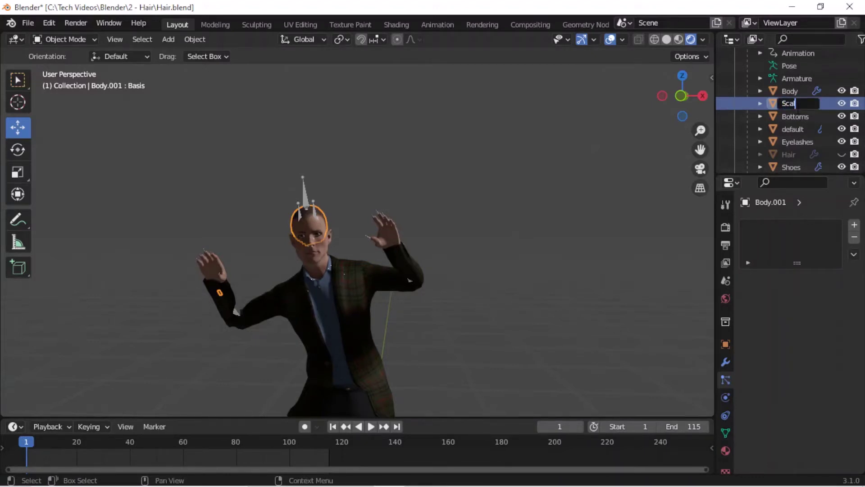
type("p")
key("Return")
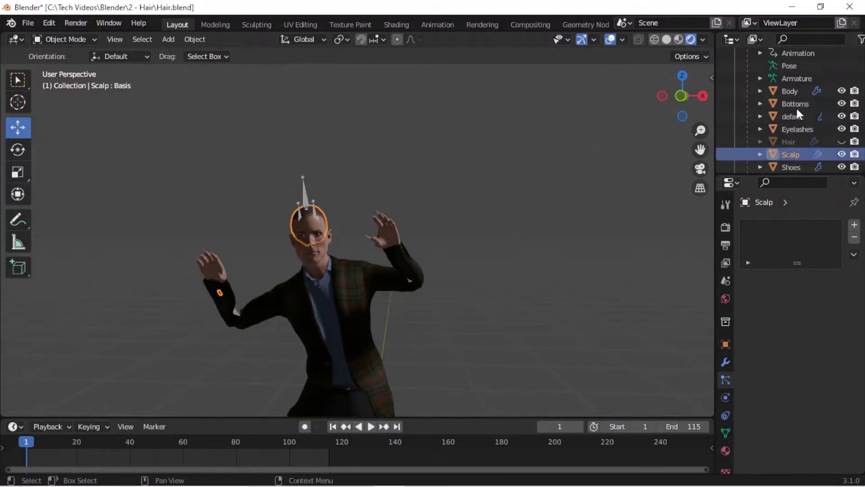
Add a Hair particle system to Scalp with hair length 0.13 m
left_click(855, 225)
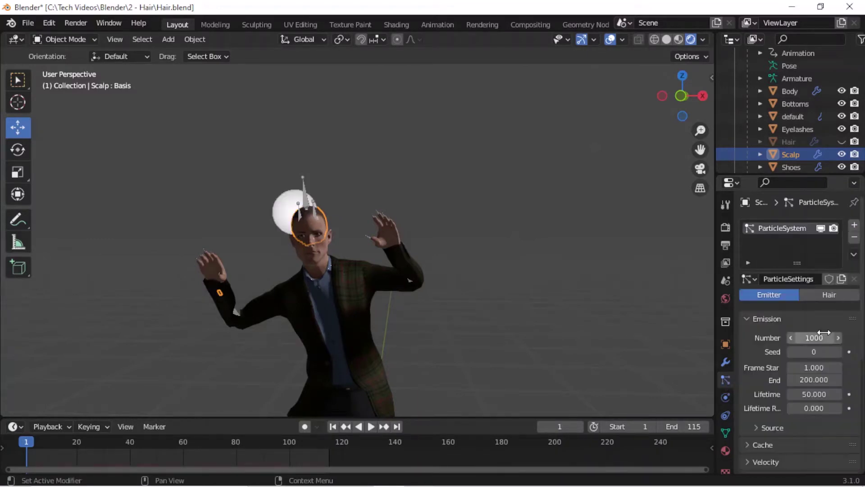
left_click(829, 296)
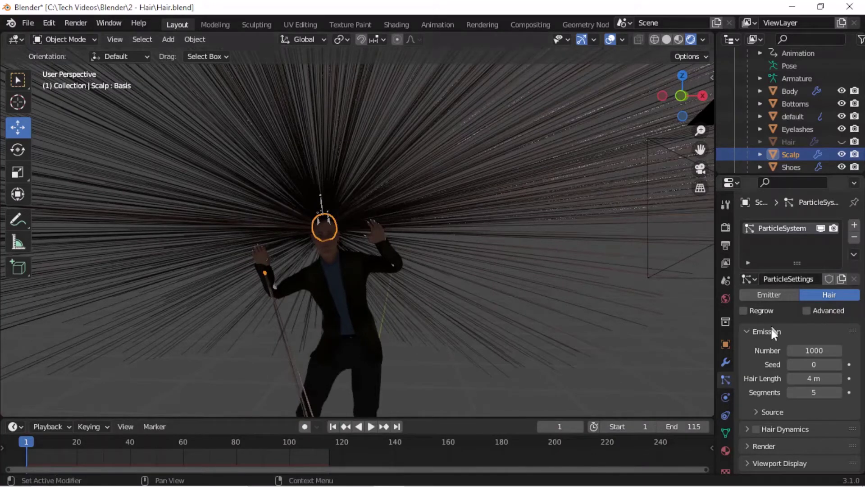
left_click(816, 379)
type(".13")
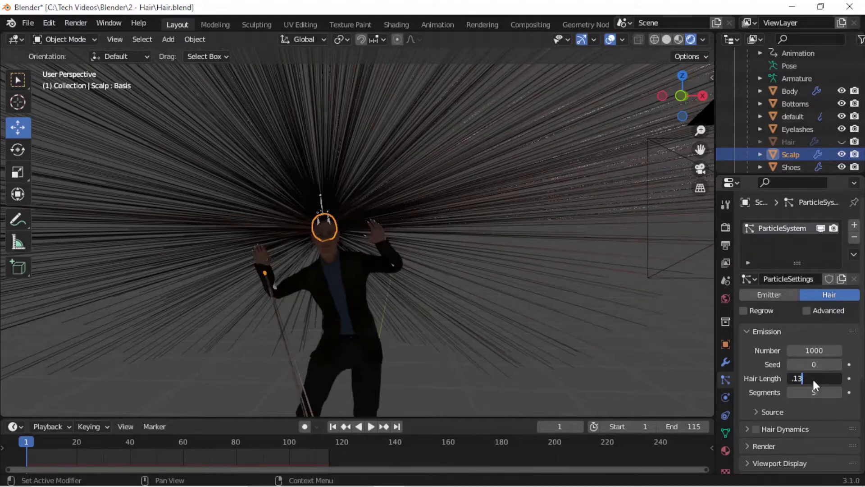
key("Return")
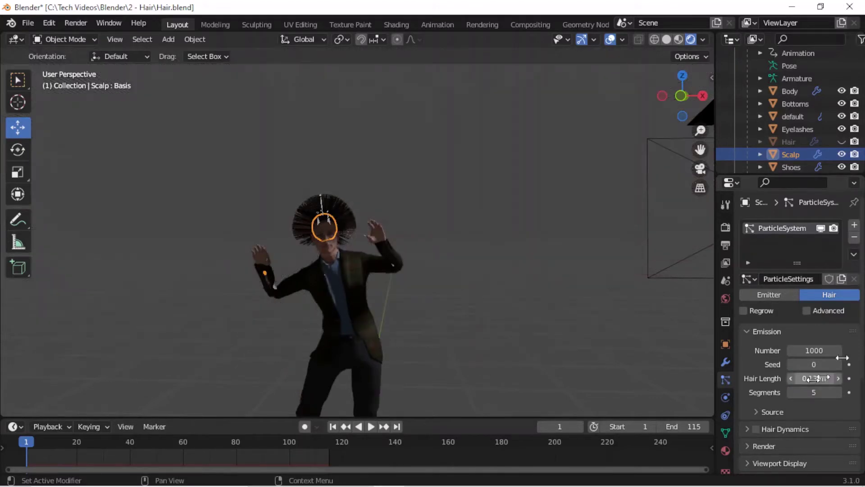
Enable Interpolated children (display 10, render 100) and inspect the denser hair
scroll(809, 412, "down", 4)
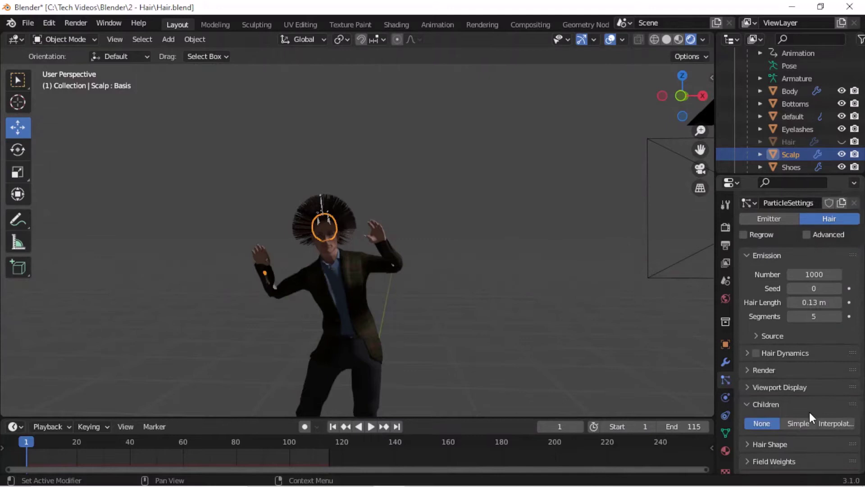
left_click(839, 423)
scroll(839, 423, "down", 3)
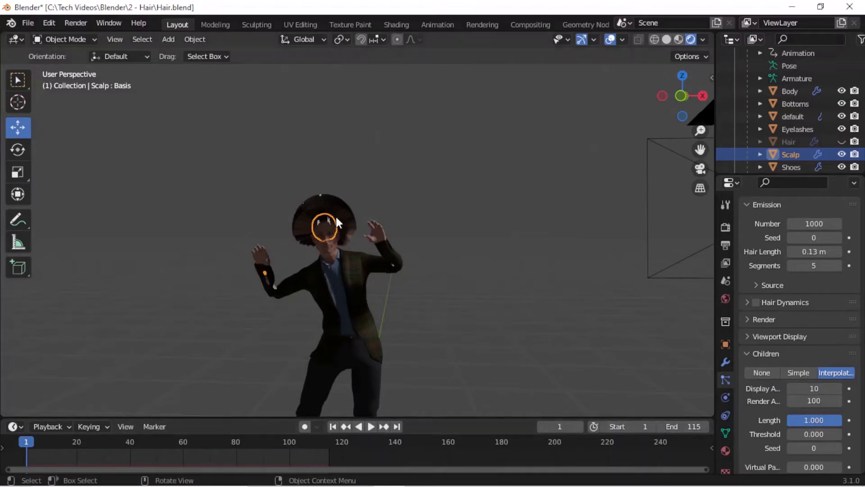
scroll(336, 215, "up", 3)
middle_click_drag(261, 272, 513, 246)
middle_click_drag(347, 203, 548, 224)
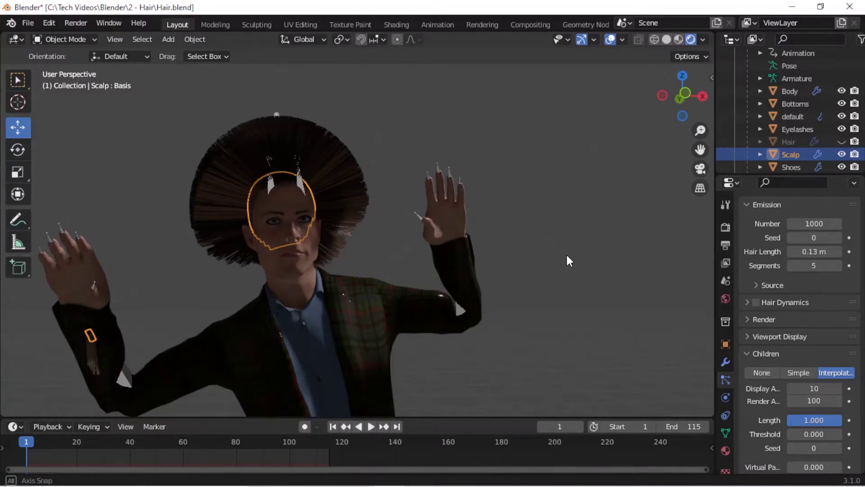
middle_click_drag(567, 257, 649, 259)
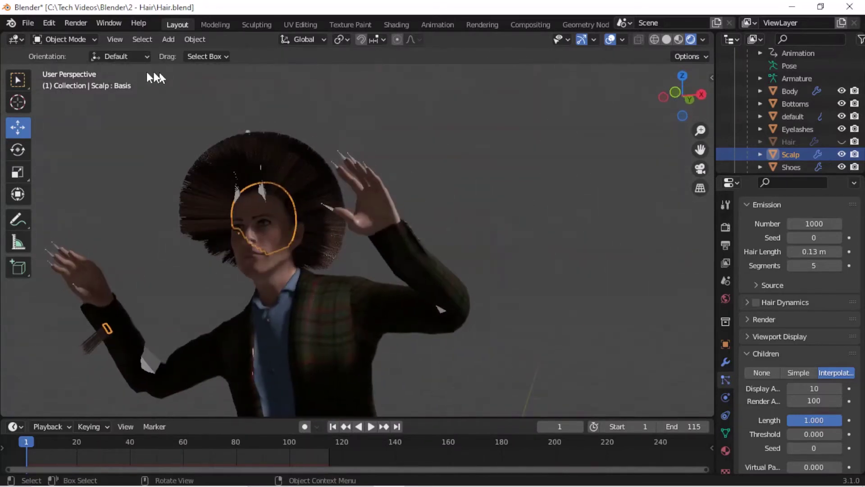
Enter Particle Edit mode and comb the top and back hair flat
left_click(64, 39)
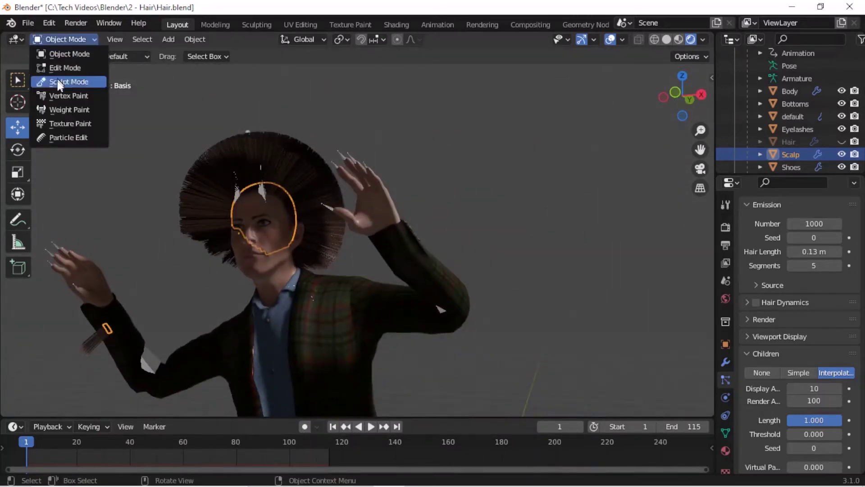
left_click(64, 135)
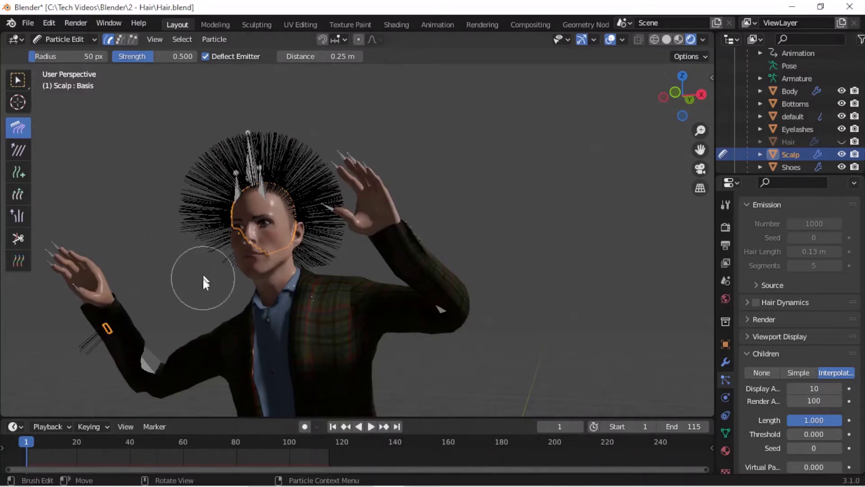
mouse_move(203, 280)
middle_mouse_down()
mouse_move(275, 298)
mouse_move(273, 291)
mouse_move(336, 292)
mouse_move(381, 276)
middle_mouse_up()
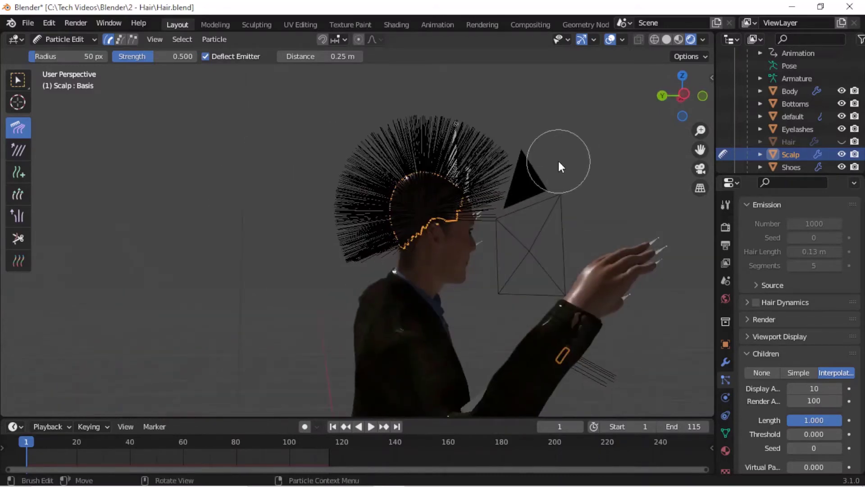
mouse_move(413, 147)
left_mouse_down()
mouse_move(379, 174)
mouse_move(414, 137)
mouse_move(475, 149)
mouse_move(508, 180)
mouse_move(528, 225)
mouse_move(427, 164)
mouse_move(482, 133)
mouse_move(442, 135)
mouse_move(373, 168)
mouse_move(497, 173)
left_mouse_up()
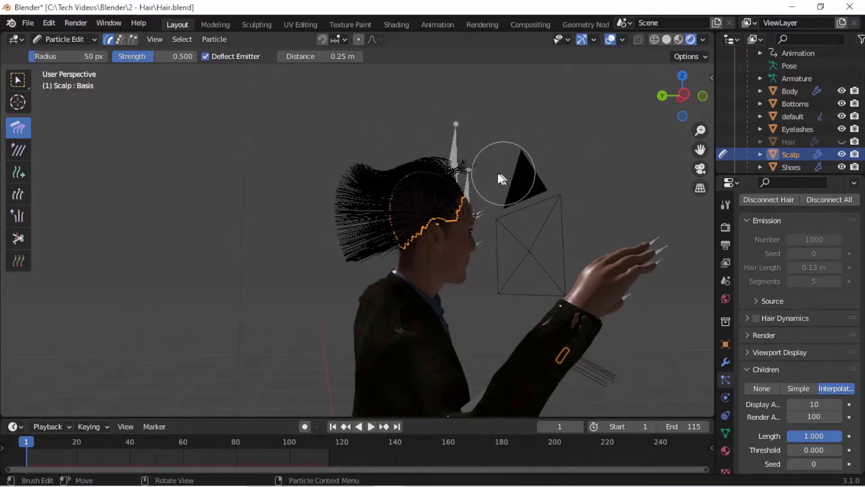
mouse_move(413, 150)
left_mouse_down()
mouse_move(378, 178)
mouse_move(359, 139)
mouse_move(354, 185)
mouse_move(366, 258)
mouse_move(349, 163)
mouse_move(383, 272)
mouse_move(352, 232)
left_mouse_up()
mouse_move(301, 237)
middle_mouse_down()
mouse_move(474, 258)
mouse_move(417, 254)
mouse_move(483, 192)
middle_mouse_up()
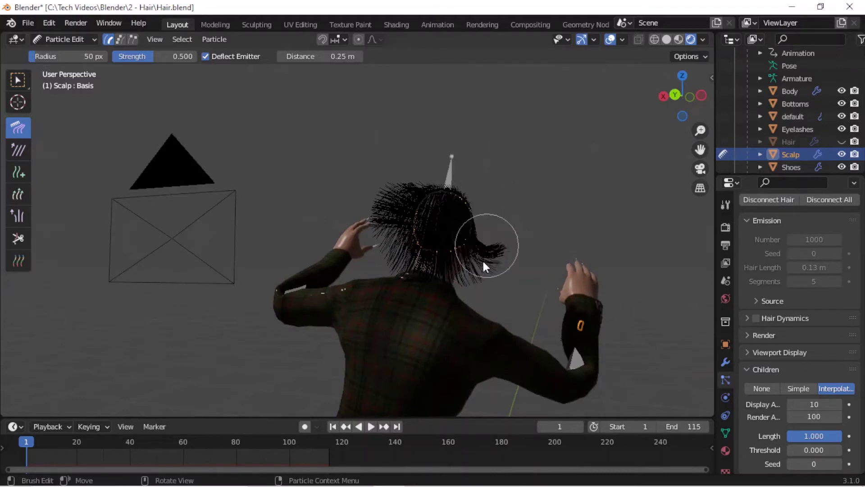
Comb the side, neck, face and ear strands down and toward the back
mouse_move(516, 201)
left_mouse_down()
mouse_move(507, 235)
mouse_move(470, 285)
left_mouse_up()
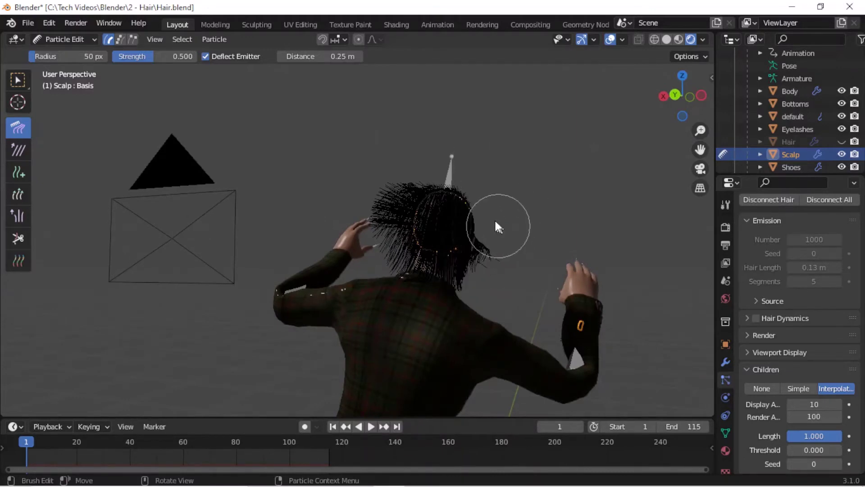
mouse_move(496, 225)
left_mouse_down()
mouse_move(486, 279)
mouse_move(506, 238)
left_mouse_up()
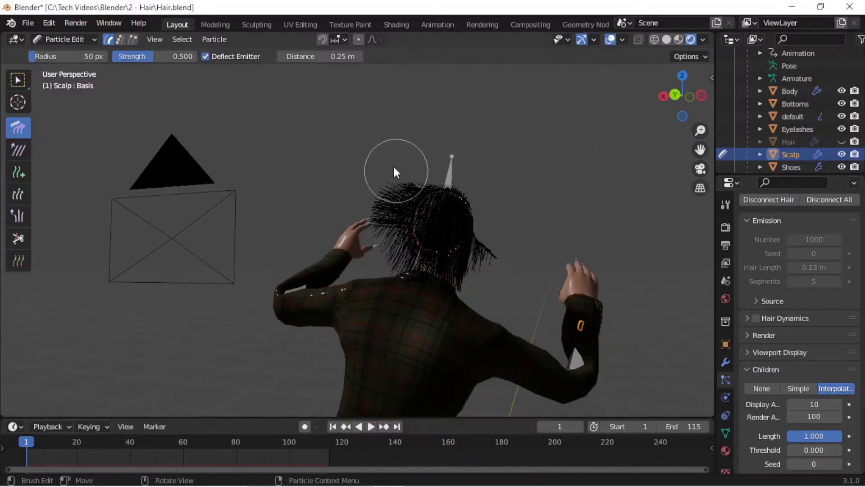
mouse_move(395, 172)
left_mouse_down()
mouse_move(399, 237)
mouse_move(392, 150)
mouse_move(402, 270)
mouse_move(350, 237)
left_mouse_up()
mouse_move(426, 318)
middle_mouse_down()
mouse_move(483, 329)
mouse_move(509, 322)
middle_mouse_up()
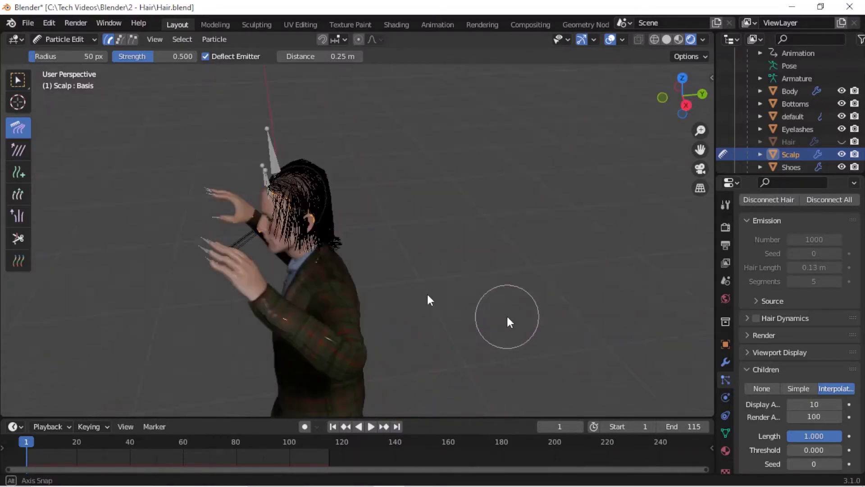
mouse_move(234, 214)
left_mouse_down()
mouse_move(323, 223)
mouse_move(321, 233)
mouse_move(417, 216)
left_mouse_up()
mouse_move(417, 216)
middle_mouse_down()
mouse_move(282, 239)
mouse_move(370, 234)
mouse_move(505, 275)
mouse_move(325, 195)
middle_mouse_up()
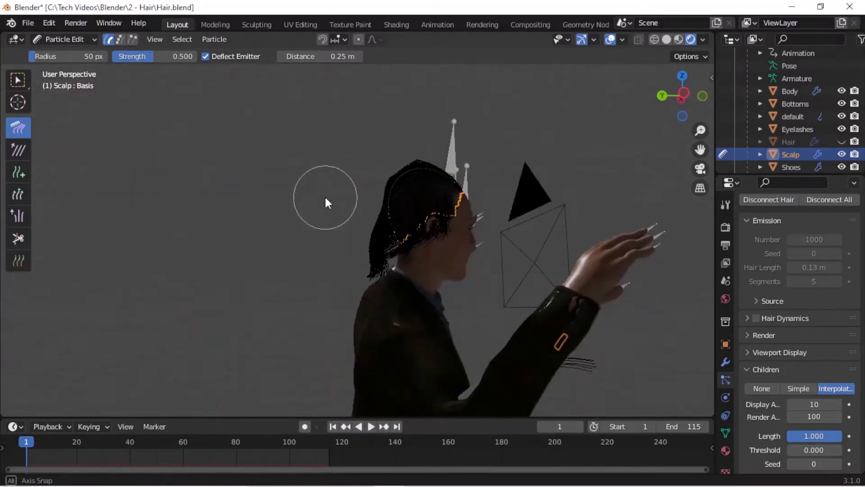
mouse_move(386, 199)
left_mouse_down()
mouse_move(471, 220)
mouse_move(430, 224)
mouse_move(453, 236)
mouse_move(420, 250)
mouse_move(361, 202)
mouse_move(381, 255)
mouse_move(356, 249)
mouse_move(367, 258)
left_mouse_up()
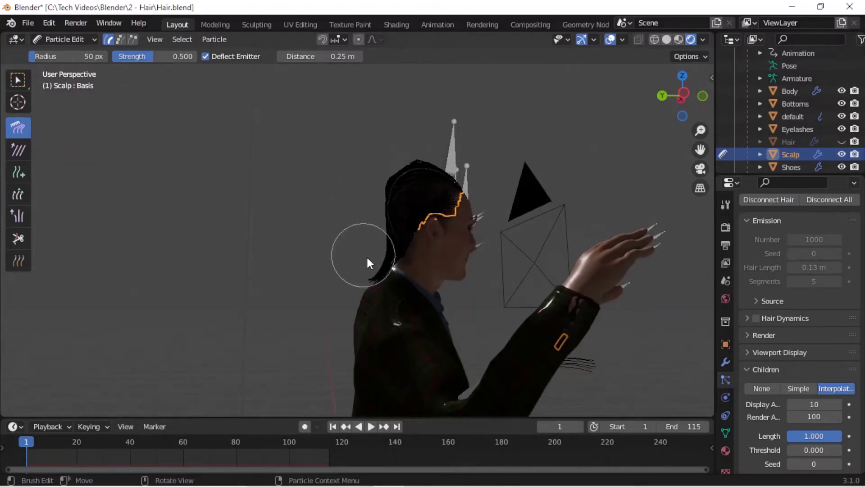
middle_click_drag(460, 260, 326, 270)
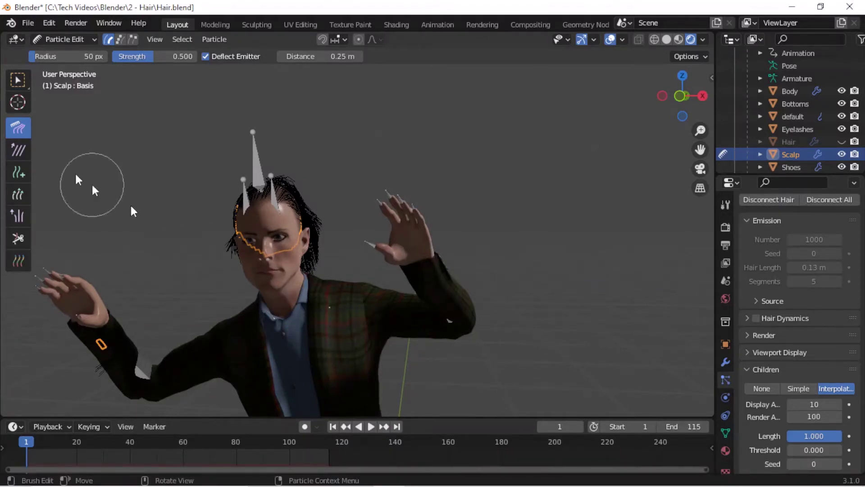
Smooth the splayed strands at the nape and forehead with the Smooth brush
left_click(20, 153)
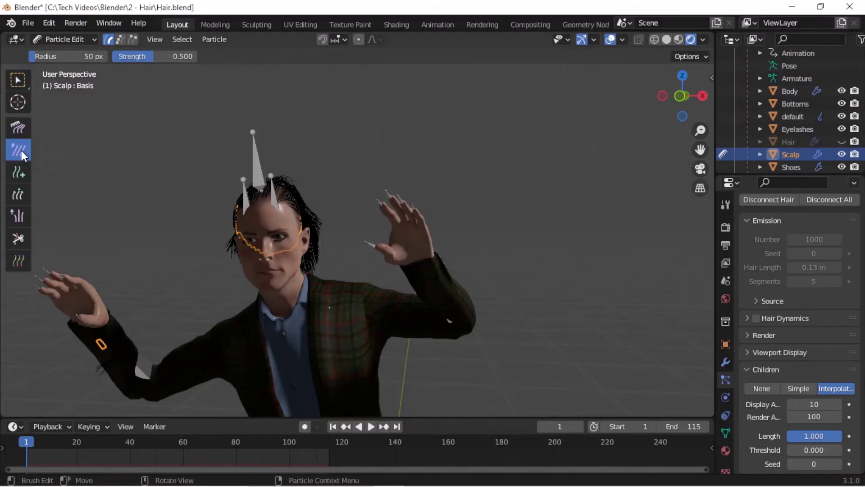
middle_click_drag(187, 227, 310, 237)
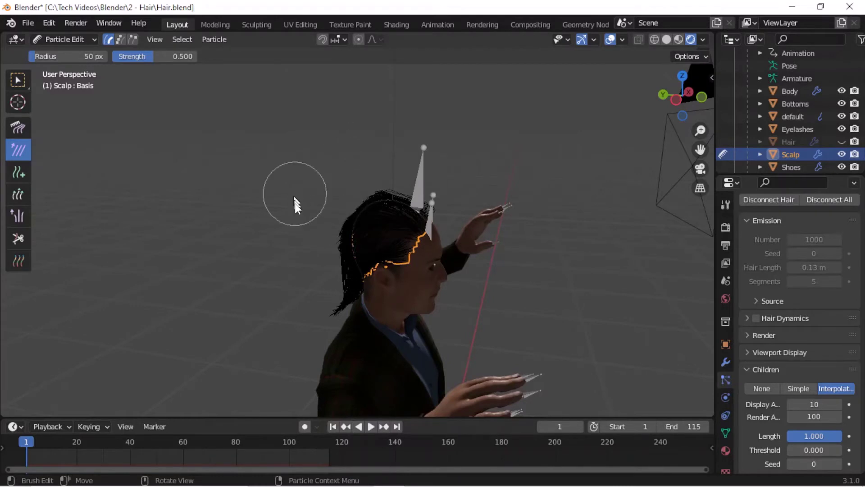
mouse_move(321, 284)
left_mouse_down()
mouse_move(329, 235)
mouse_move(339, 310)
left_mouse_up()
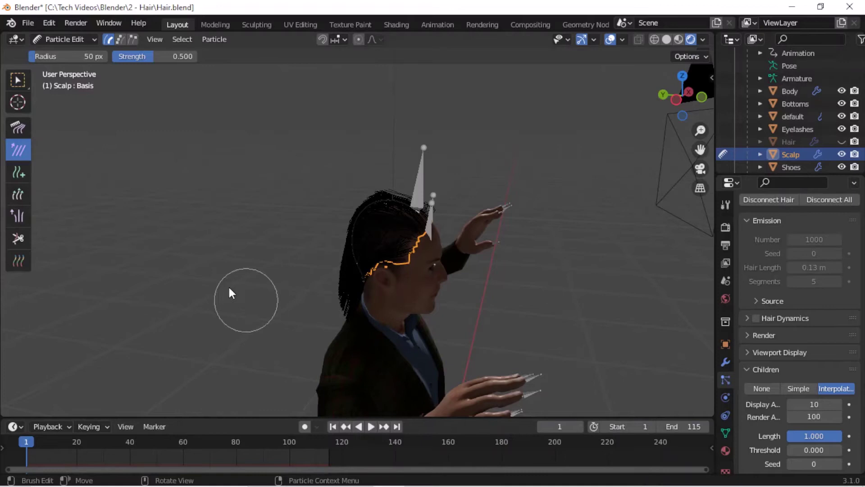
mouse_move(311, 318)
middle_mouse_down()
mouse_move(433, 350)
mouse_move(520, 320)
middle_mouse_up()
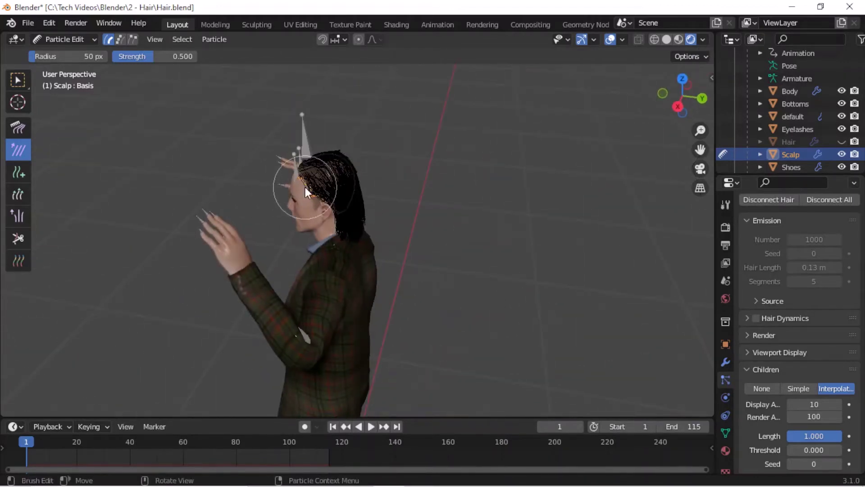
mouse_move(316, 184)
left_mouse_down()
mouse_move(280, 200)
mouse_move(204, 287)
mouse_move(198, 326)
left_mouse_up()
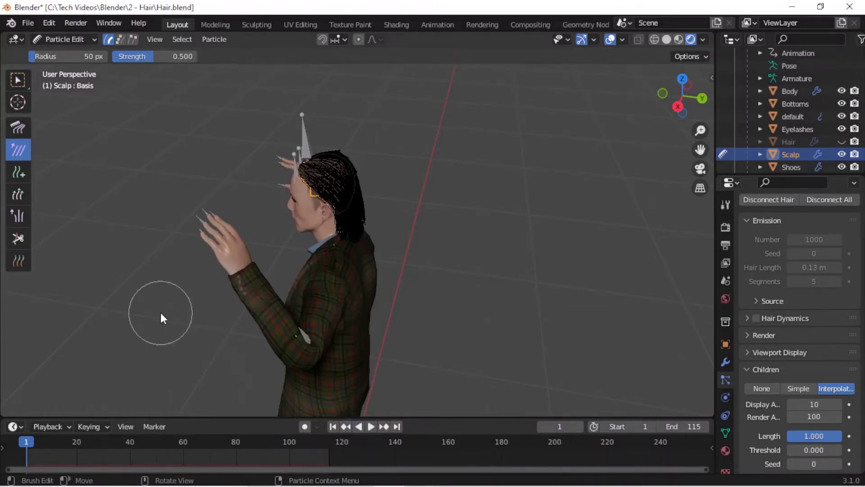
Use the Add brush to sprout new strands across the top of the head
left_click(18, 170)
scroll(277, 193, "up", 4)
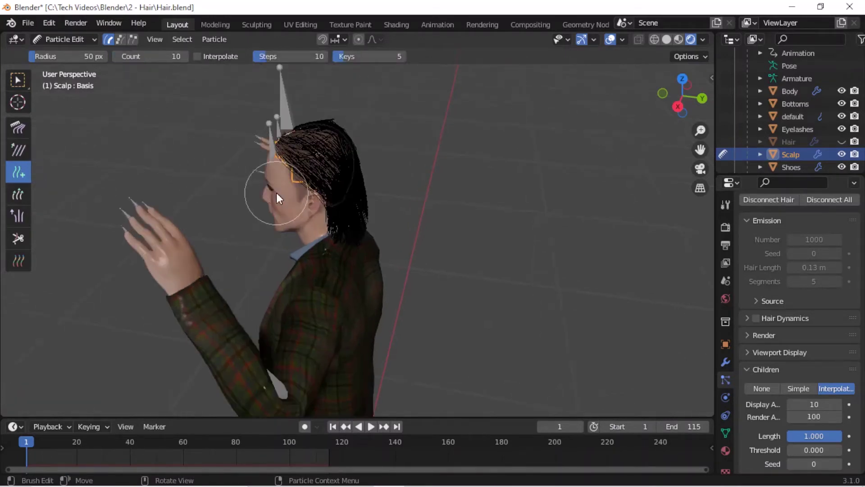
left_click(282, 101)
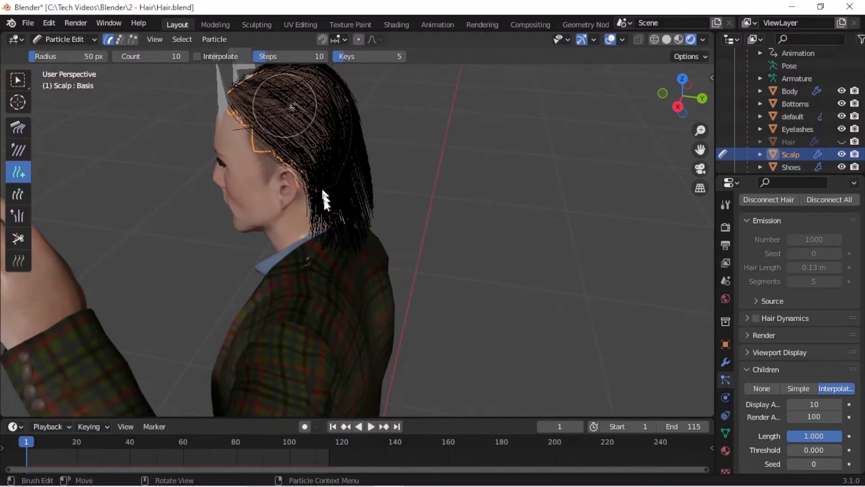
mouse_move(299, 251)
middle_mouse_down()
mouse_move(341, 241)
mouse_move(357, 222)
mouse_move(324, 202)
middle_mouse_up()
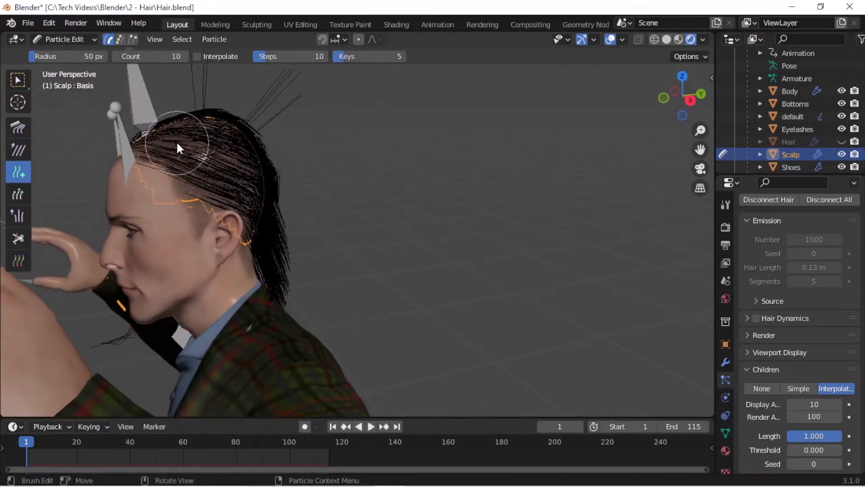
middle_click_drag(135, 193, 328, 194)
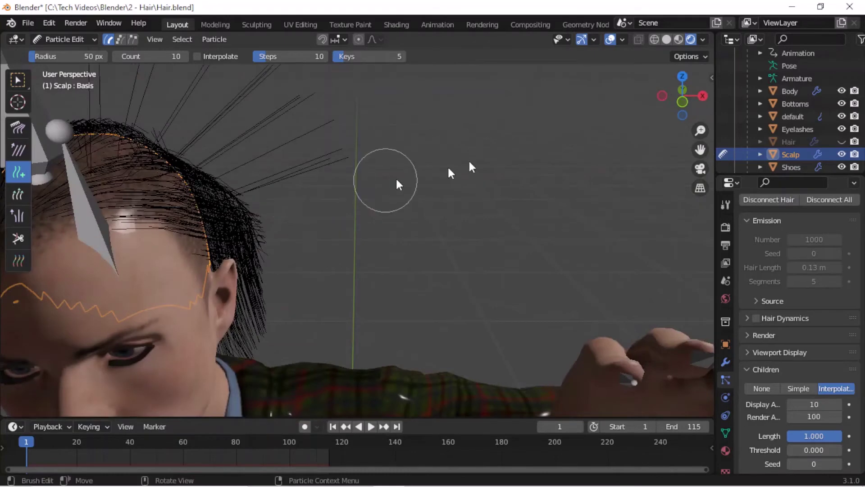
left_click_drag(700, 145, 155, 140)
left_click(255, 181)
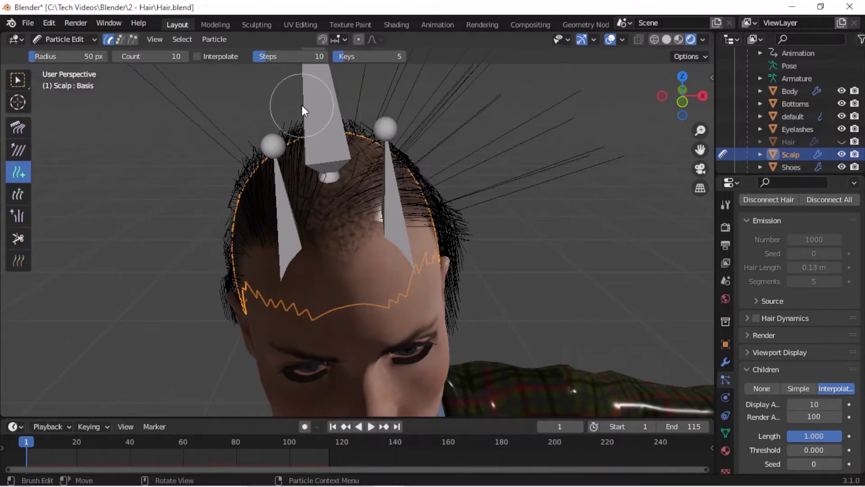
Grow the strands at the back of the head longer with the Length brush
left_click(14, 195)
middle_click_drag(488, 260, 327, 251)
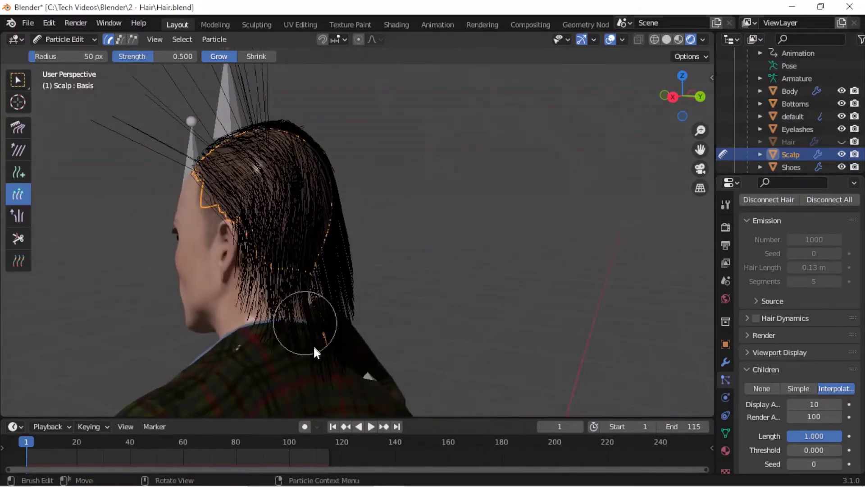
mouse_move(242, 361)
middle_mouse_down()
mouse_move(308, 376)
mouse_move(323, 364)
middle_mouse_up()
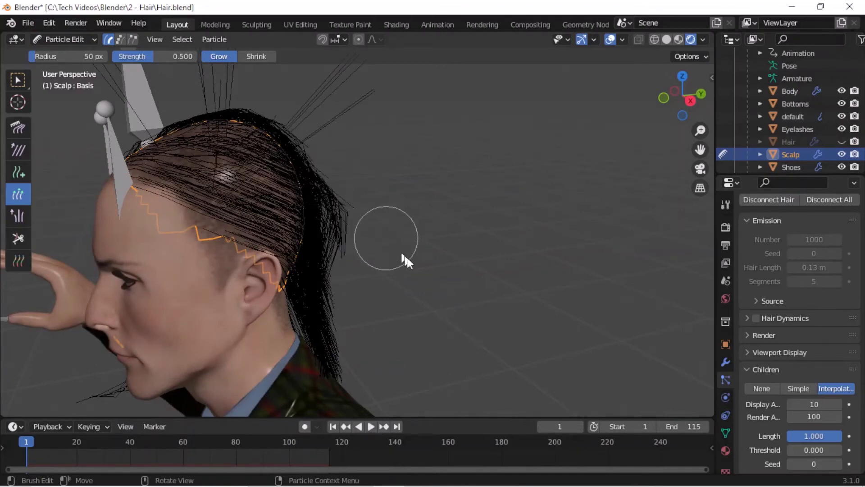
mouse_move(340, 234)
left_mouse_down()
mouse_move(374, 317)
mouse_move(373, 253)
mouse_move(348, 232)
mouse_move(339, 237)
mouse_move(361, 326)
mouse_move(378, 346)
left_mouse_up()
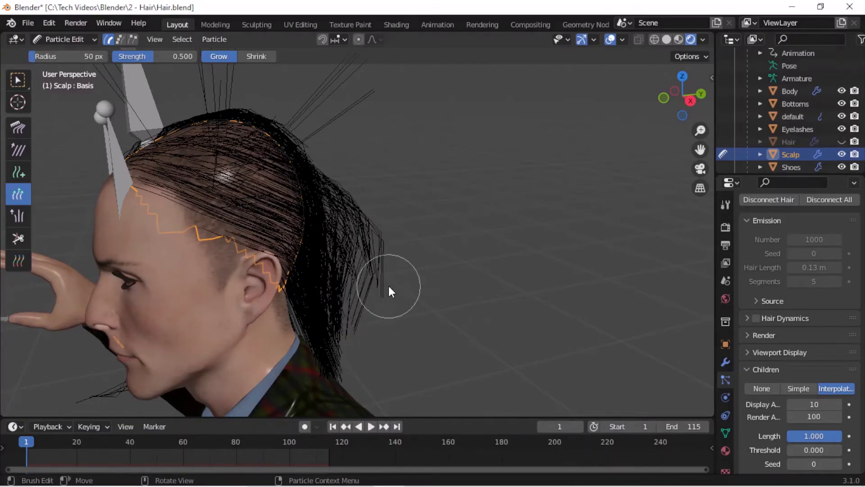
Puff the back, left-side and crown strands with the Puff brush for volume
left_click(18, 212)
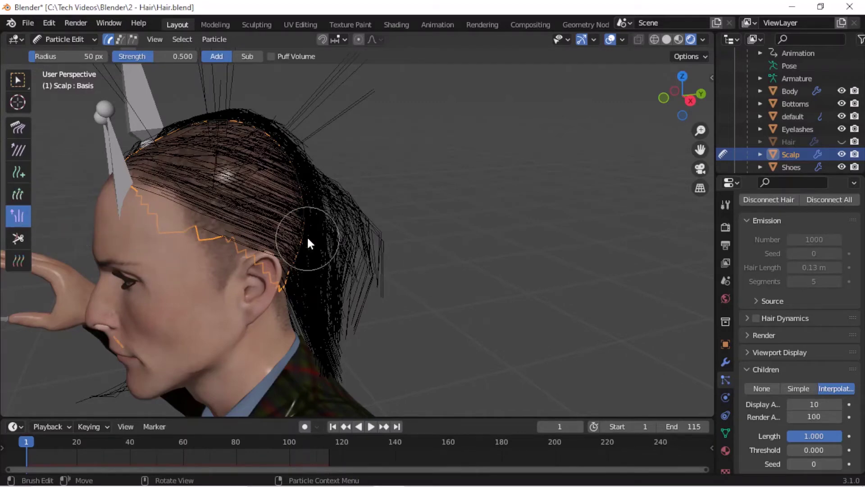
mouse_move(262, 216)
left_mouse_down()
mouse_move(270, 190)
mouse_move(248, 180)
mouse_move(285, 157)
left_mouse_up()
middle_click_drag(180, 199, 345, 240)
mouse_move(350, 243)
left_mouse_down()
mouse_move(385, 229)
mouse_move(371, 203)
mouse_move(338, 251)
left_mouse_up()
middle_click_drag(338, 251, 403, 243)
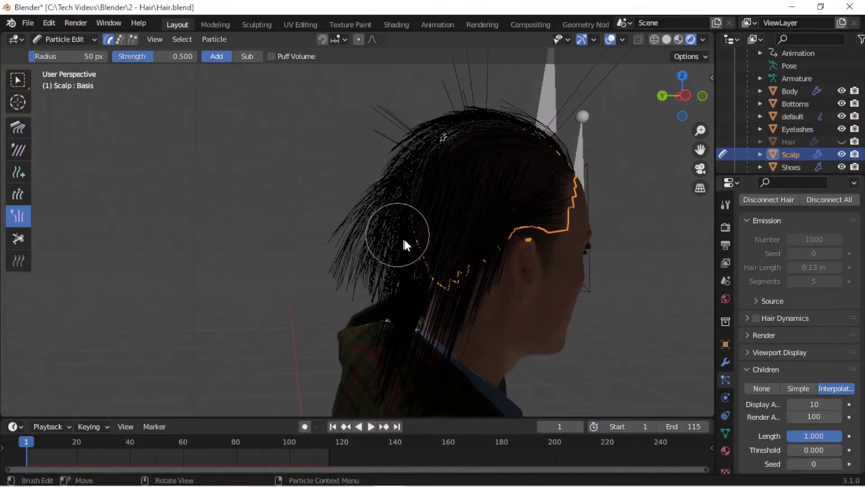
left_click_drag(467, 108, 352, 154)
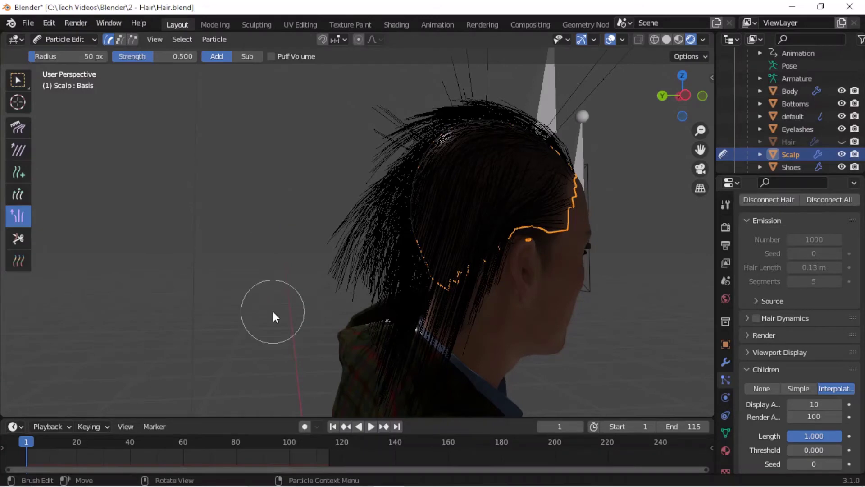
Trim the stray upright strands at the crown and left side with the Cut brush
left_click(18, 240)
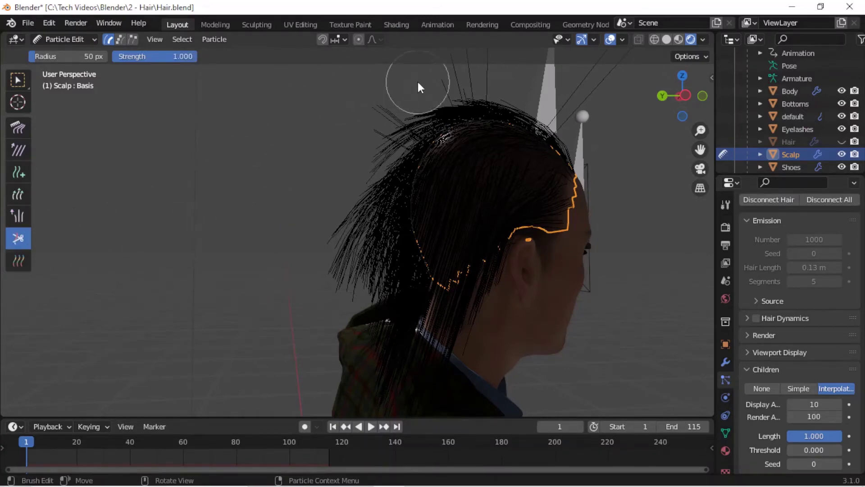
left_click_drag(445, 49, 388, 81)
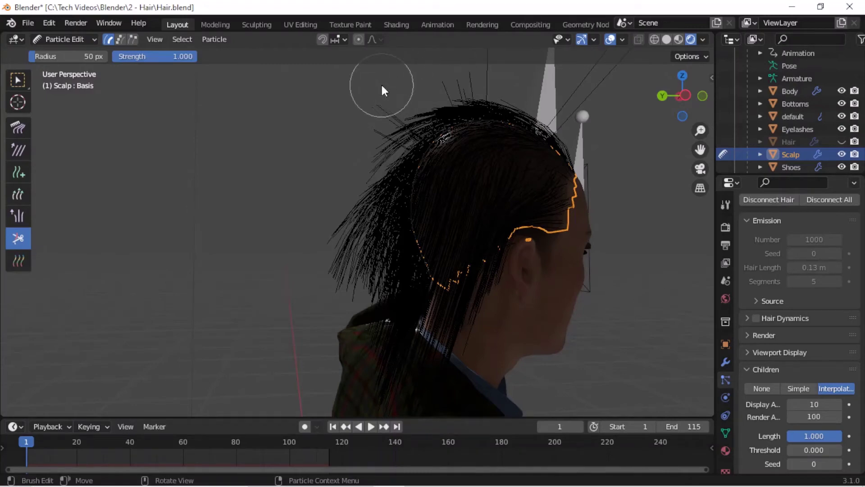
mouse_move(378, 116)
left_mouse_down()
mouse_move(353, 277)
mouse_move(393, 334)
left_mouse_up()
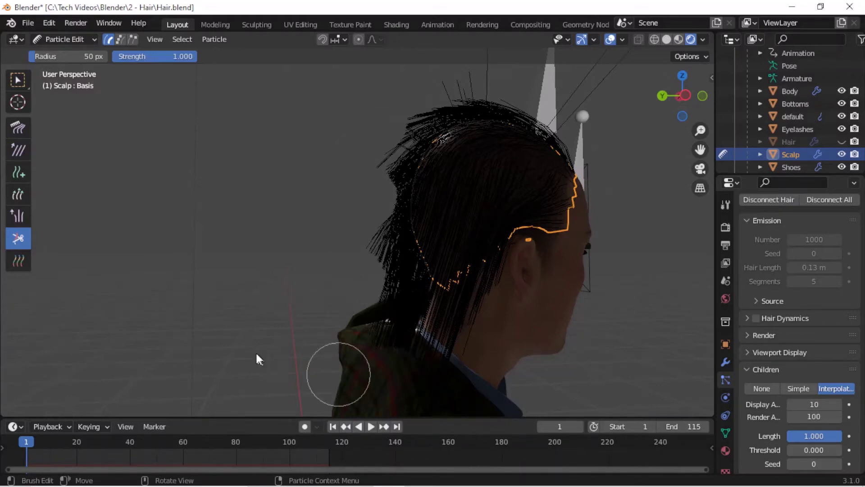
middle_click_drag(257, 357, 397, 363)
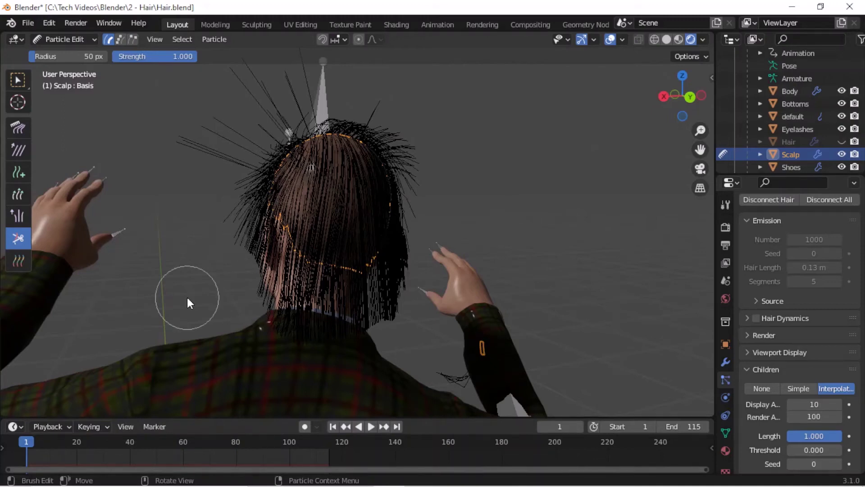
With the Weight brush, paint low weight onto the left and lower hair strands
left_click(18, 261)
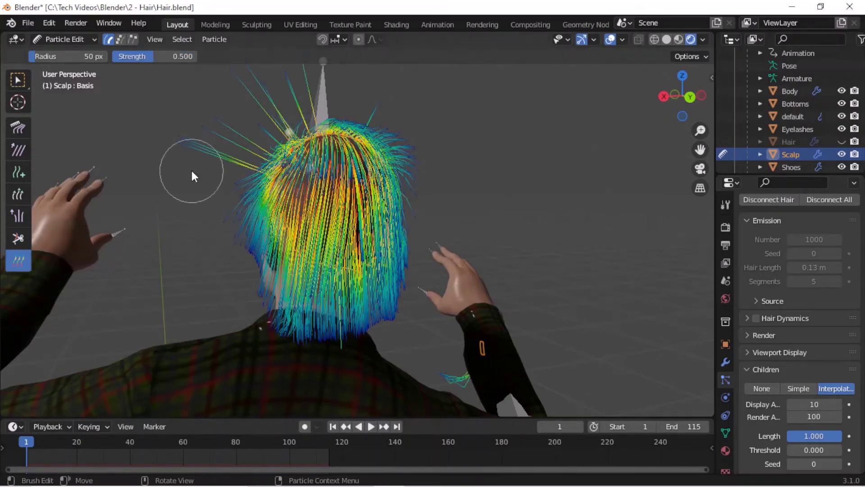
mouse_move(191, 170)
left_mouse_down()
mouse_move(237, 130)
mouse_move(298, 238)
mouse_move(358, 211)
mouse_move(196, 55)
mouse_move(139, 55)
mouse_move(138, 73)
left_mouse_up()
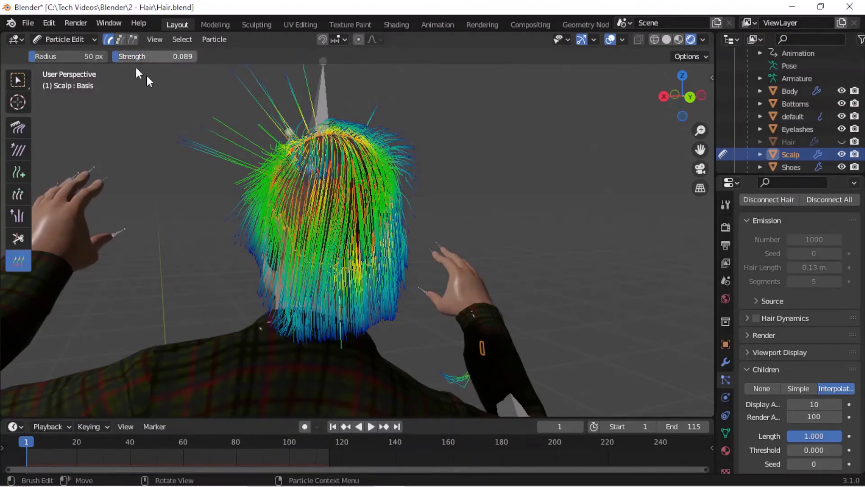
mouse_move(264, 204)
left_mouse_down()
mouse_move(269, 293)
mouse_move(304, 289)
mouse_move(291, 294)
left_mouse_up()
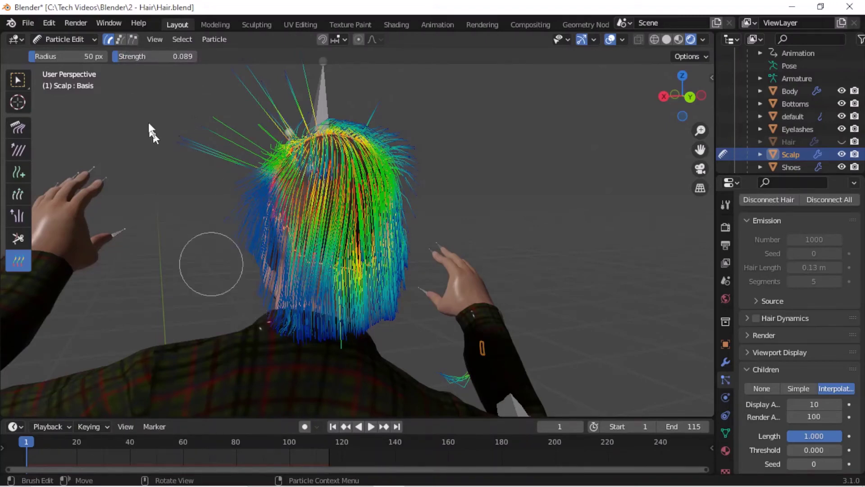
Raise brush strength to 0.125 and paint high weight across the top and right strands
left_click_drag(136, 57, 197, 56)
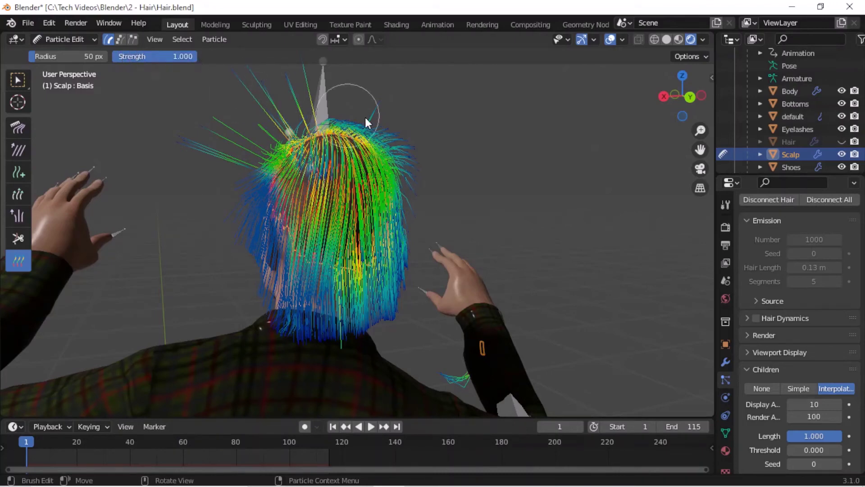
mouse_move(365, 118)
left_mouse_down()
mouse_move(369, 173)
mouse_move(319, 161)
mouse_move(305, 137)
mouse_move(292, 146)
left_mouse_up()
mouse_move(145, 161)
middle_mouse_down()
mouse_move(169, 208)
mouse_move(253, 220)
mouse_move(154, 170)
middle_mouse_up()
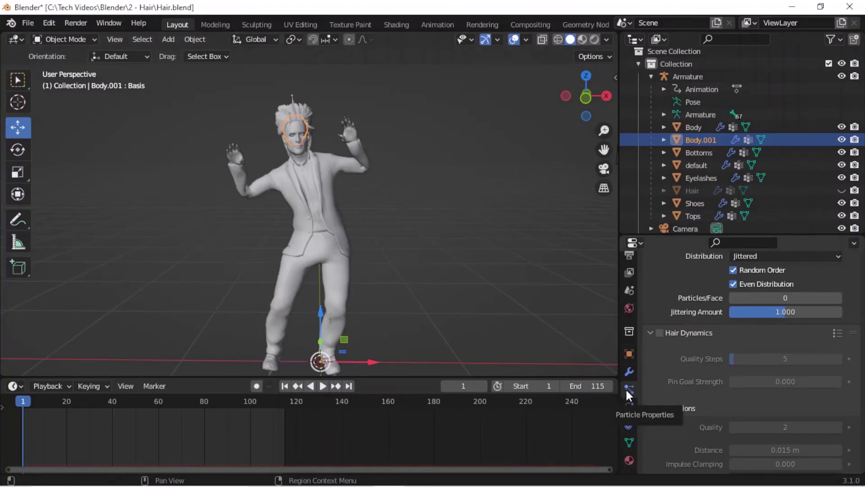
Enable Hair Dynamics, preview the dance playback, then stop and rewind to frame 1
left_click(659, 333)
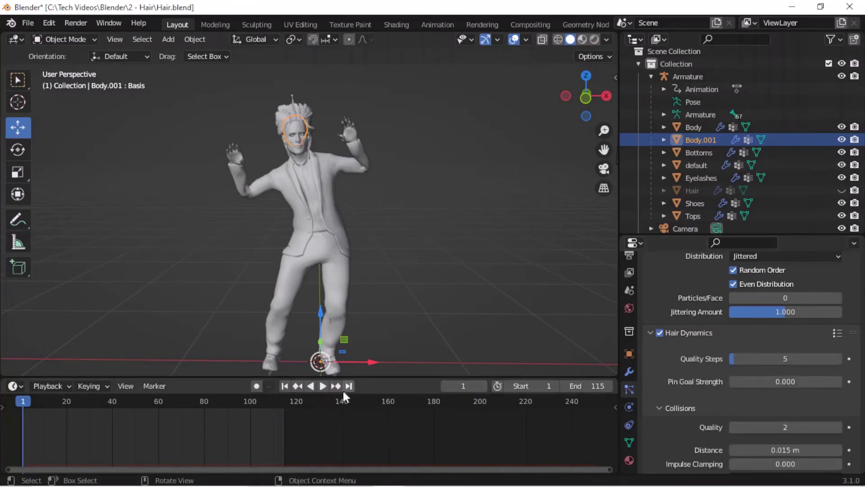
left_click(324, 385)
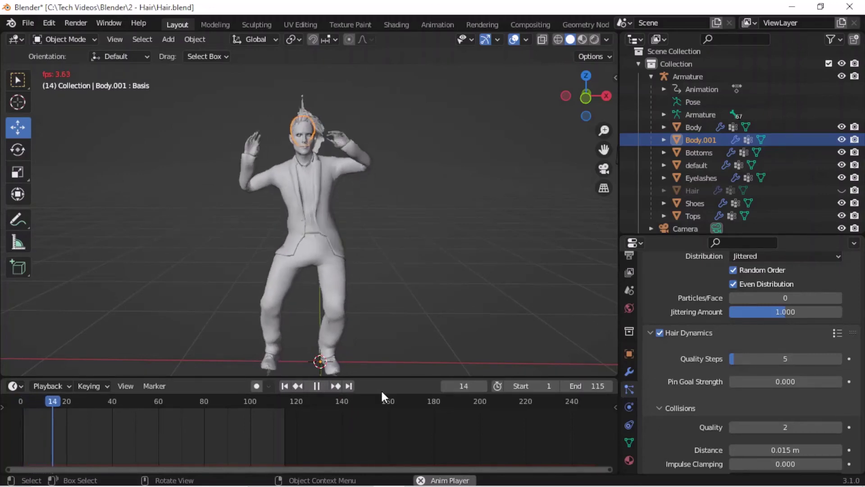
left_click(318, 386)
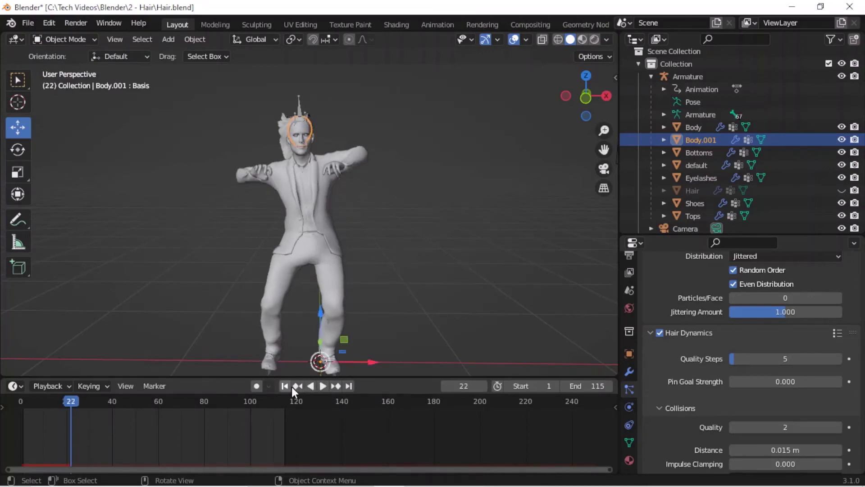
left_click(285, 386)
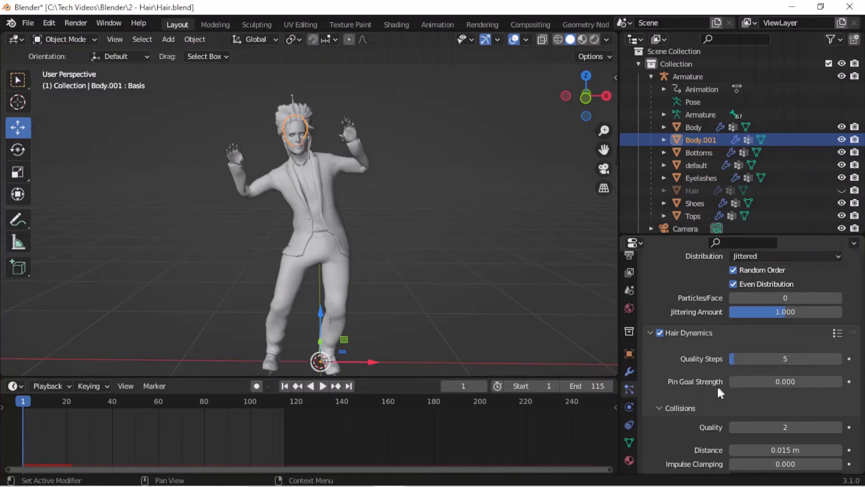
Change the hair dynamics Pin Goal Strength to 2
scroll(717, 387, "down", 1)
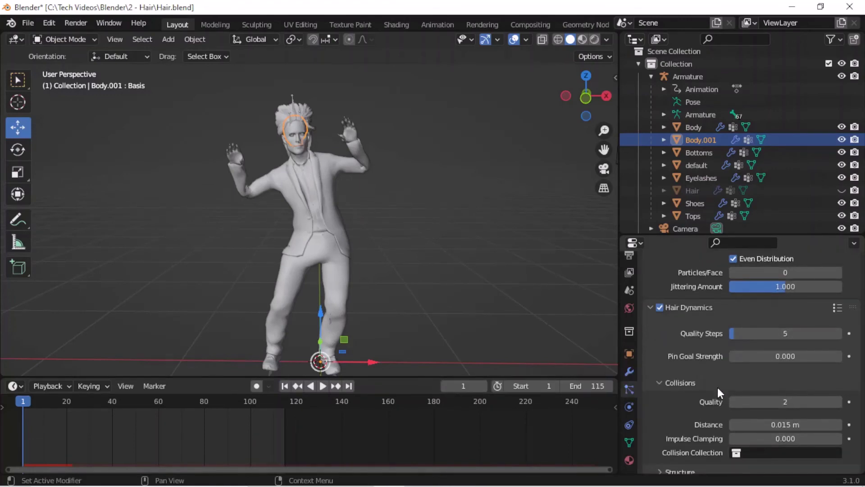
scroll(718, 388, "down", 4)
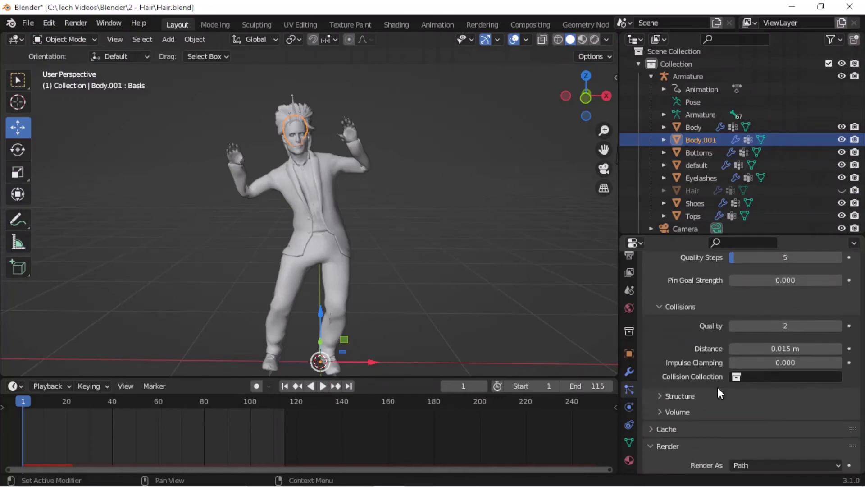
scroll(718, 388, "up", 2)
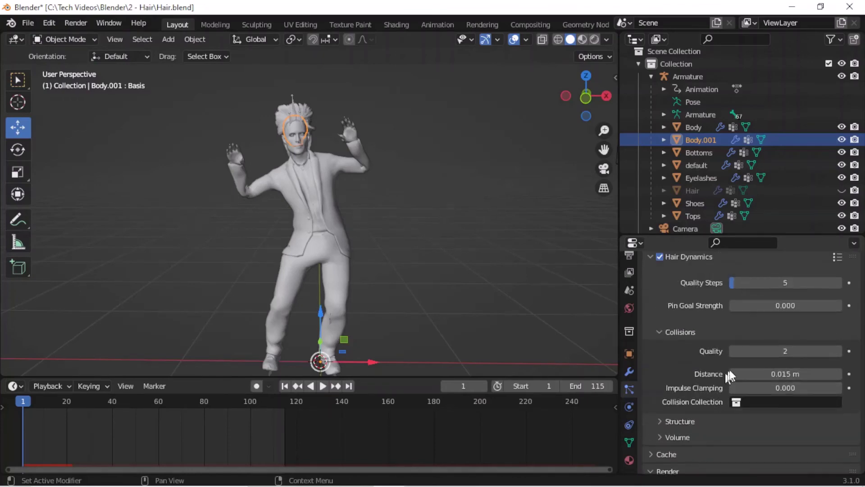
left_click(753, 306)
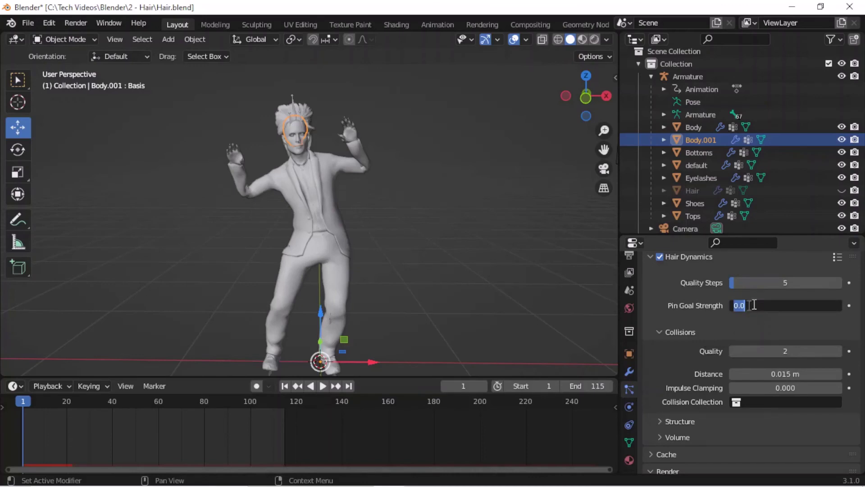
type("2")
key("Return")
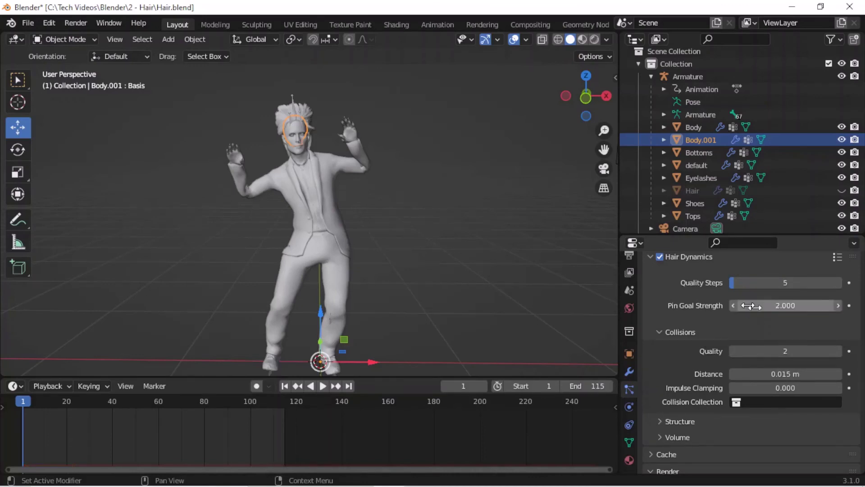
Play the dance while orbiting around the character to watch the hair motion, then stop
left_click(324, 386)
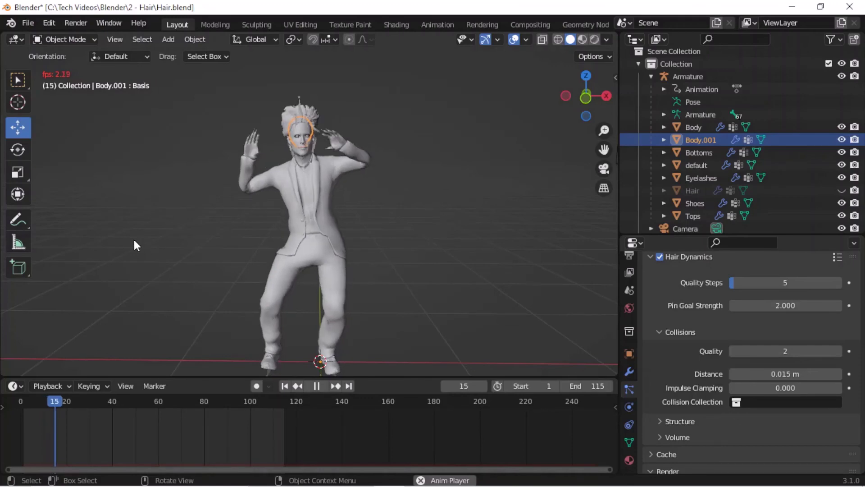
middle_click_drag(165, 257, 275, 277)
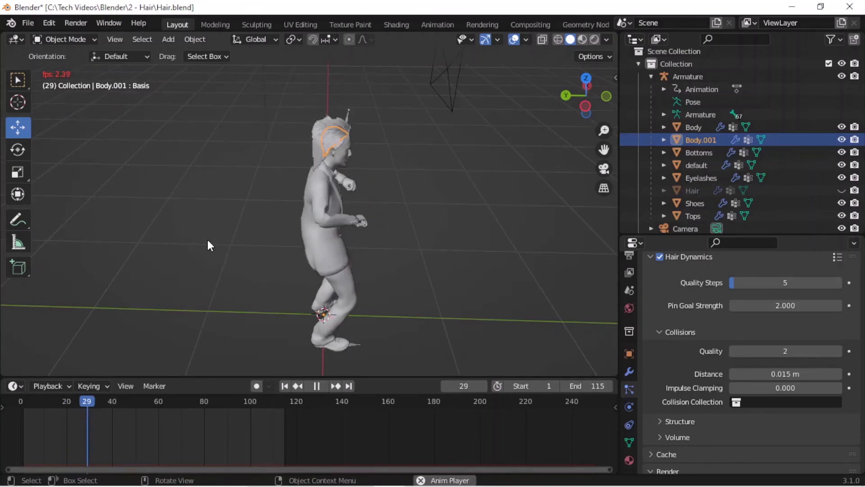
middle_click_drag(296, 250, 88, 238)
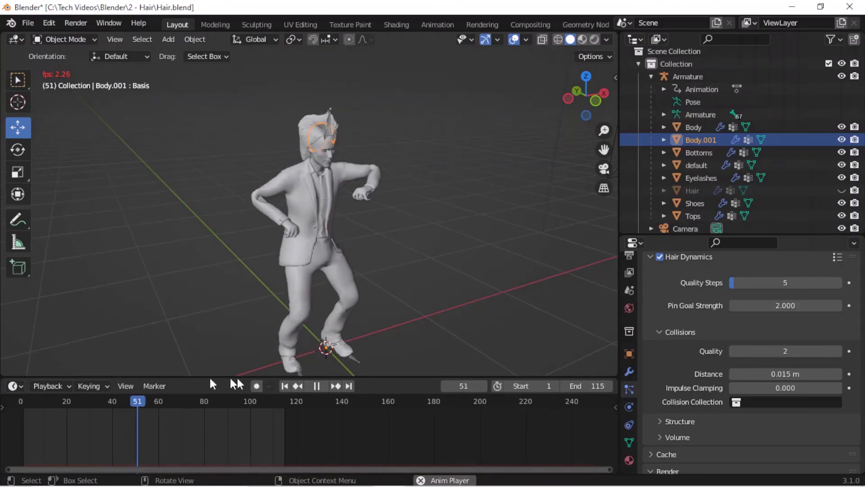
left_click(319, 386)
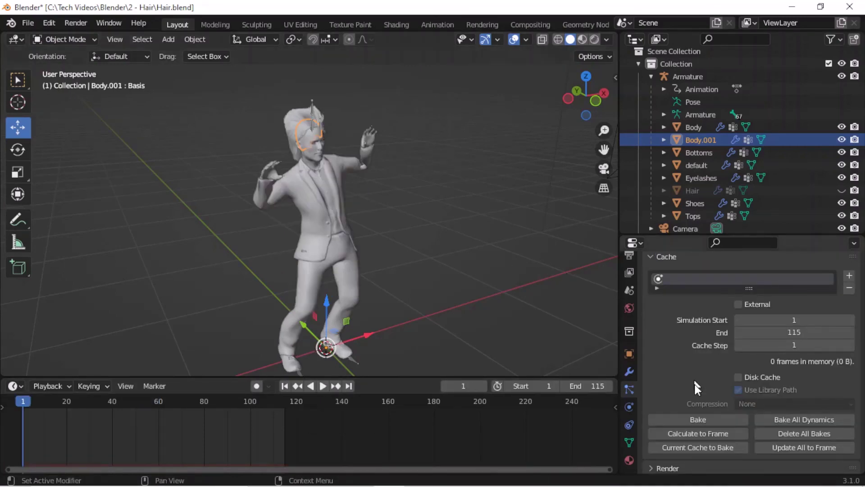
Bake the hair dynamics simulation from the Cache panel in Particle Properties
scroll(696, 390, "down", 3)
scroll(694, 383, "up", 3)
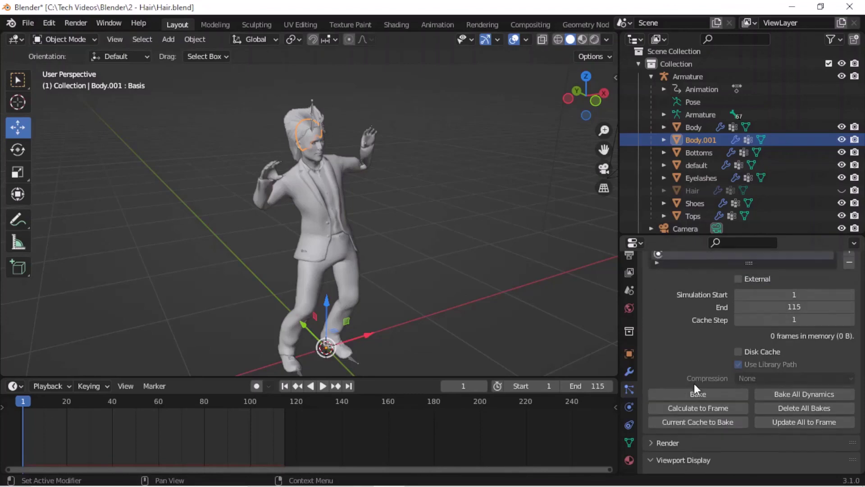
scroll(694, 383, "down", 2)
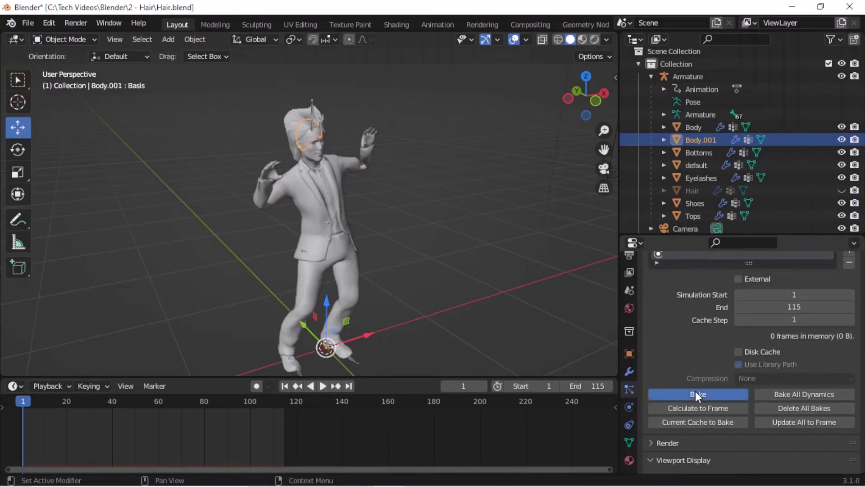
left_click(696, 391)
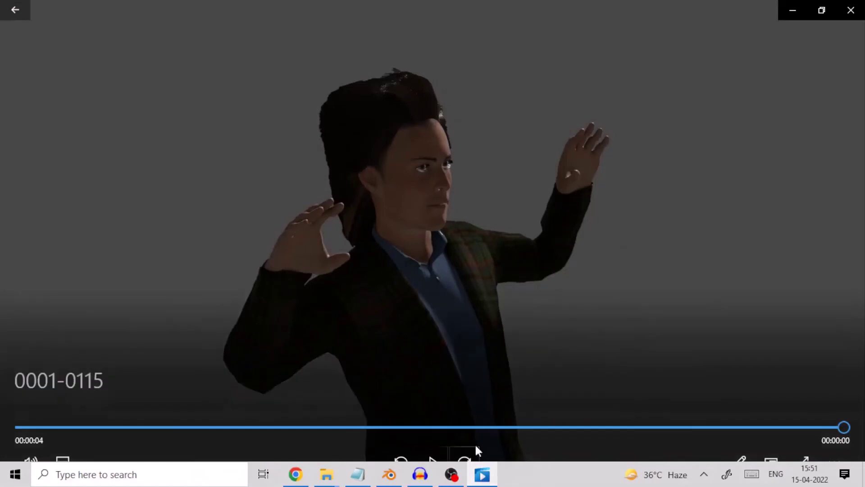
Replay the rendered 0001-0115 dance clip in Movies & TV from the start
left_click(434, 462)
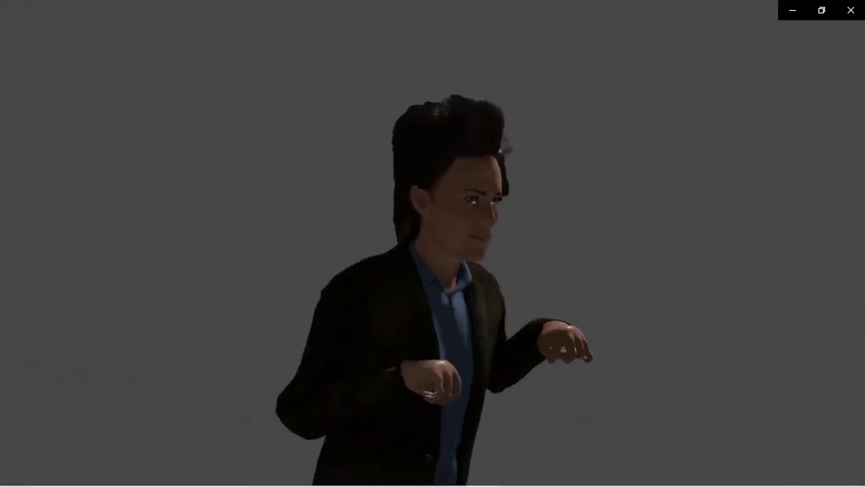